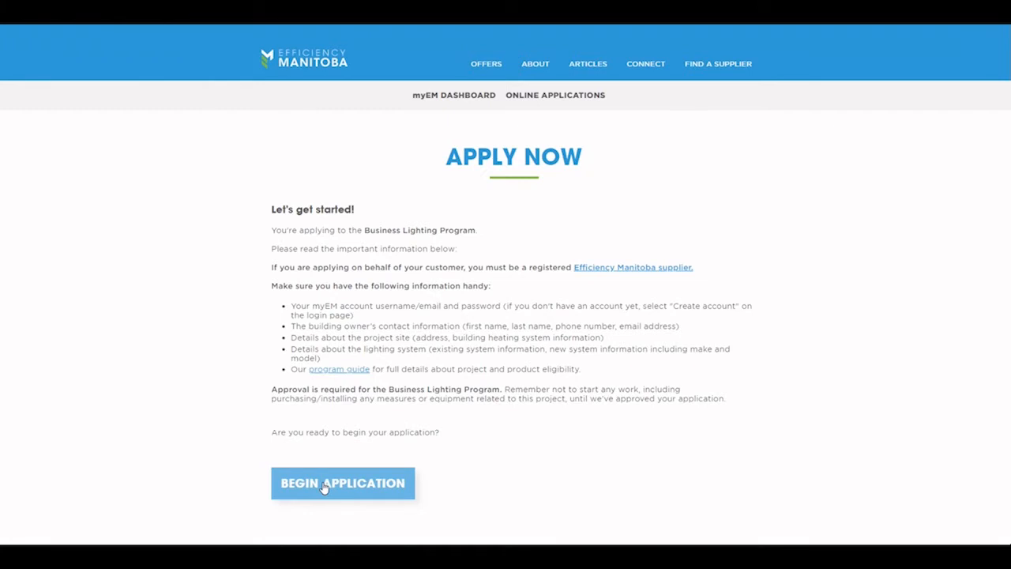
Step: Begin the Business Lighting Program application from the Apply Now page
click(324, 483)
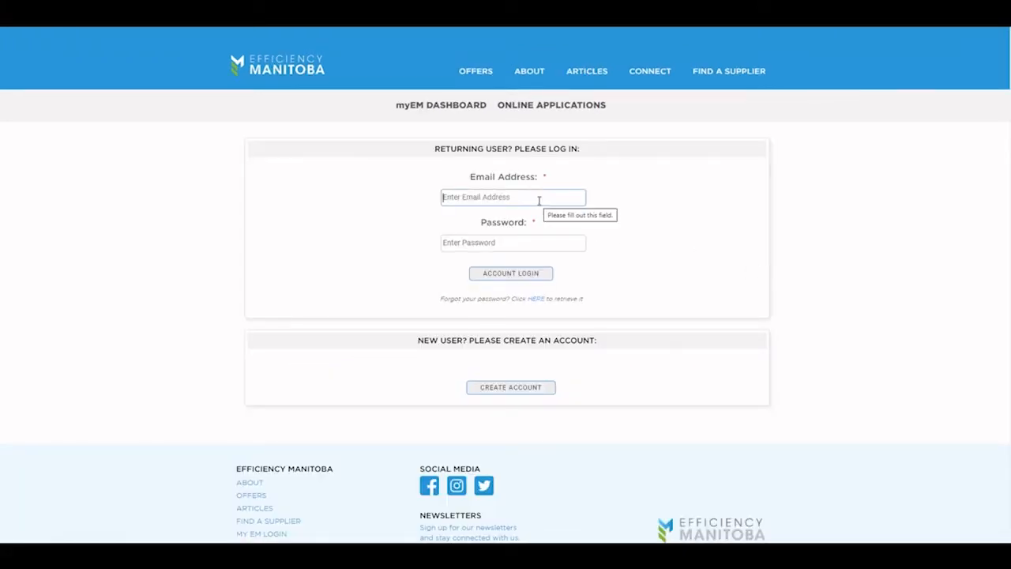
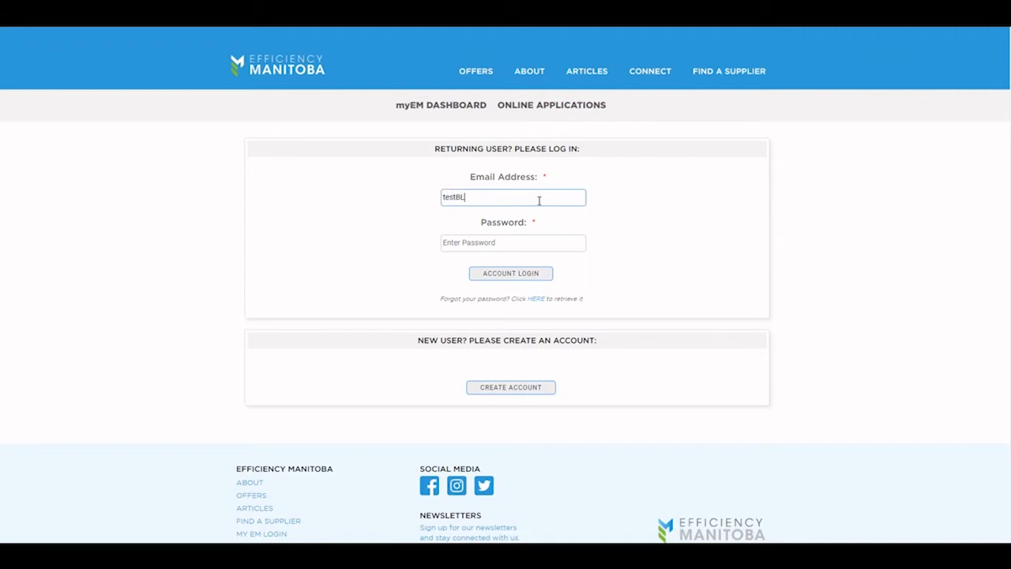
Step: Log in with the applicant account's e-mail address and password
key(Tab)
text(*****)
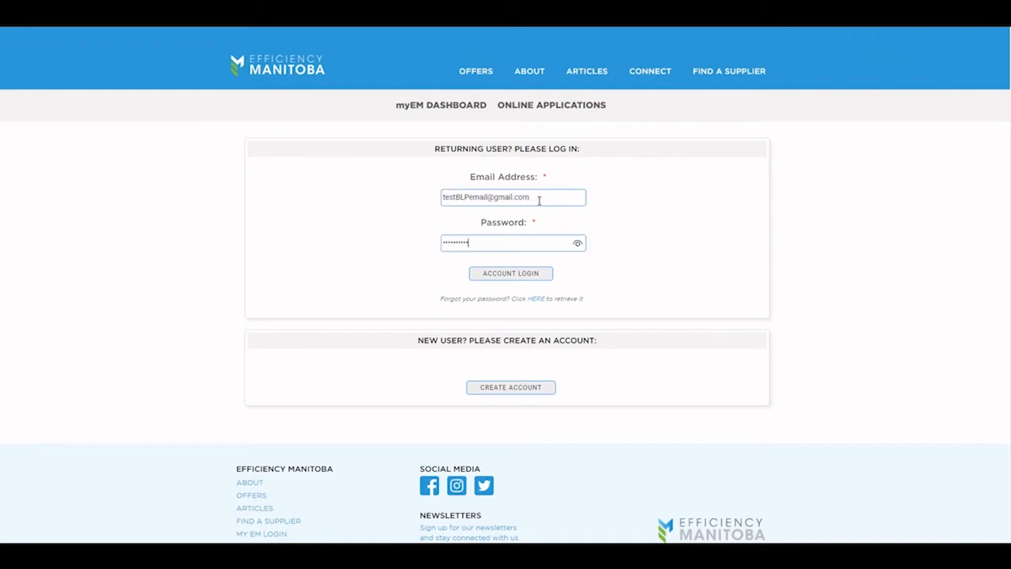
click(514, 274)
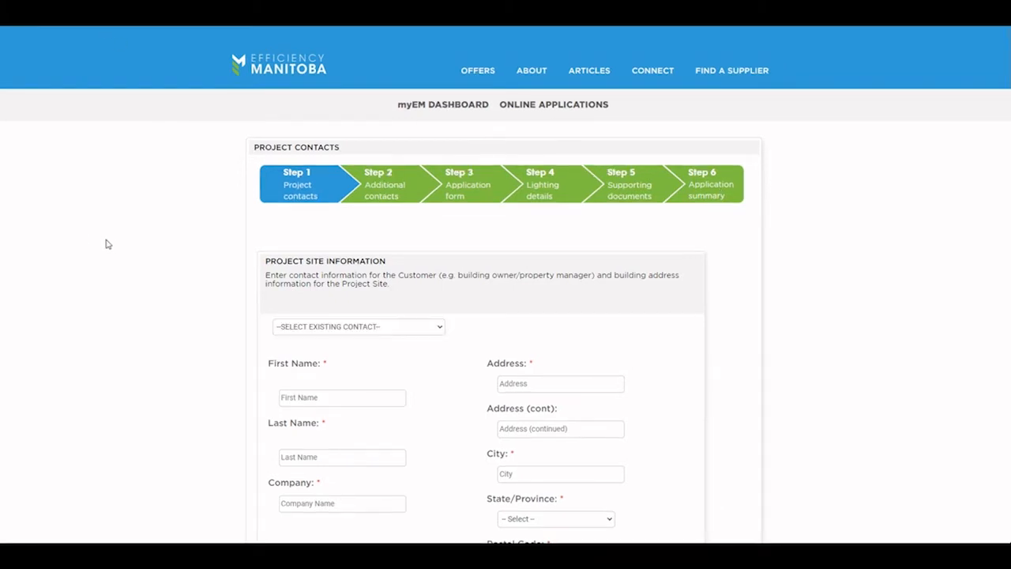
Step: Enter the site contact's first and last name and company 'Grocery Store Company'
scroll(114, 245, down, 1)
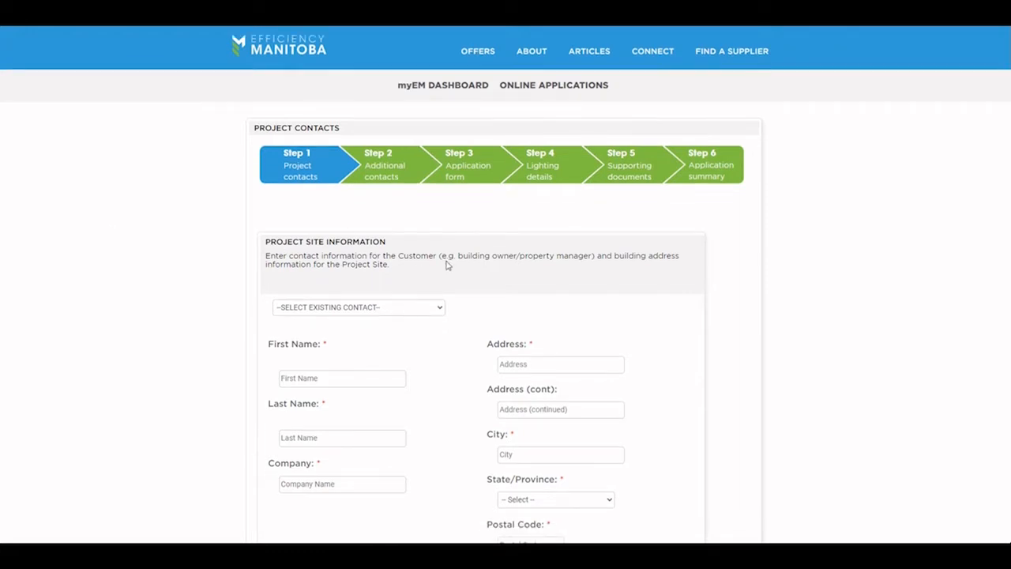
scroll(438, 255, down, 2)
click(315, 299)
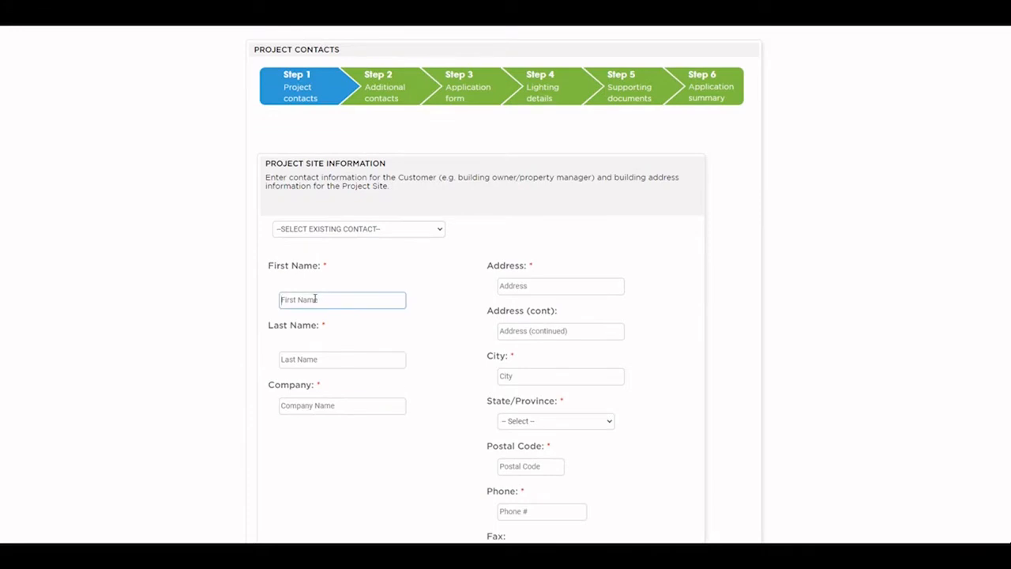
text(Susan)
key(Tab)
text(S)
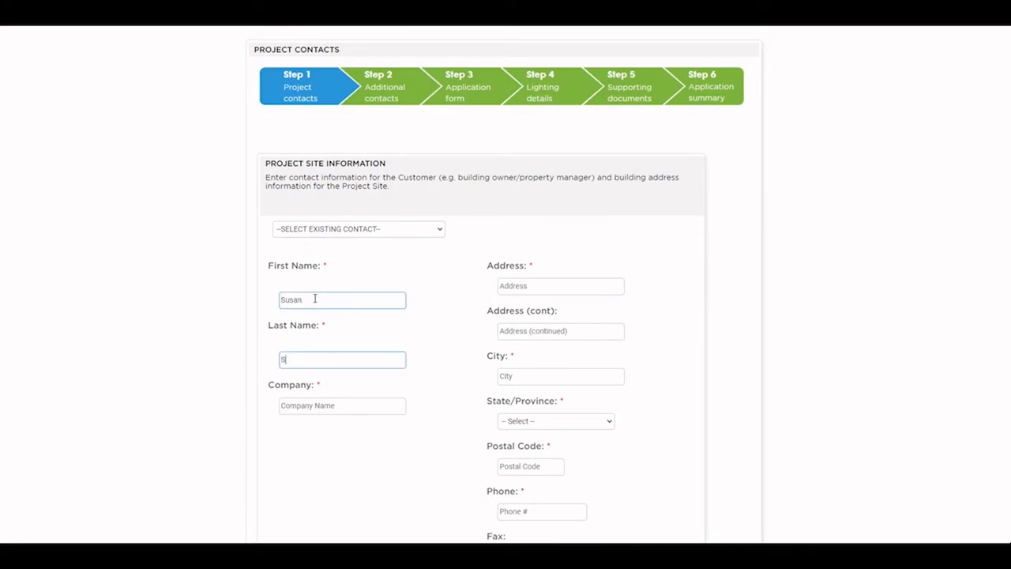
text(mith)
key(Tab)
text(Grocery)
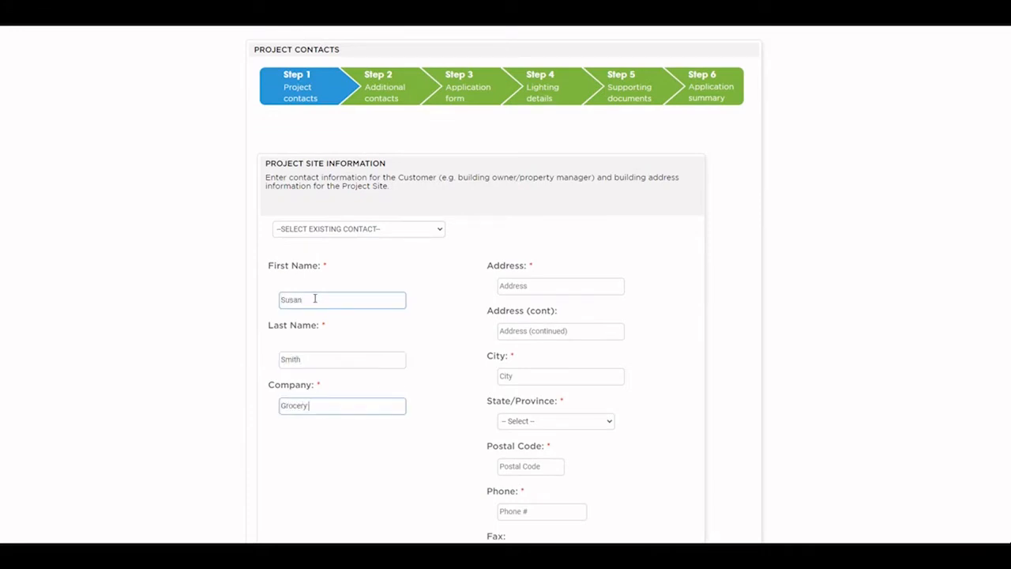
text( Store Company)
Step: Fill in the site's street address, Winnipeg, Manitoba, postal code and phone number
key(Tab)
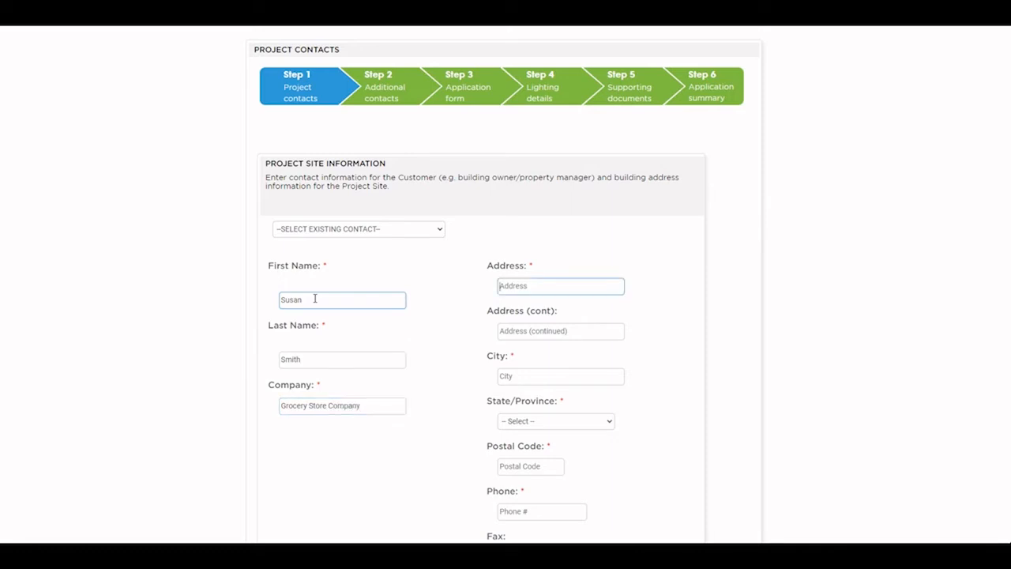
text(123 Fake)
key(Tab)
key(Tab)
text(Winnipeg)
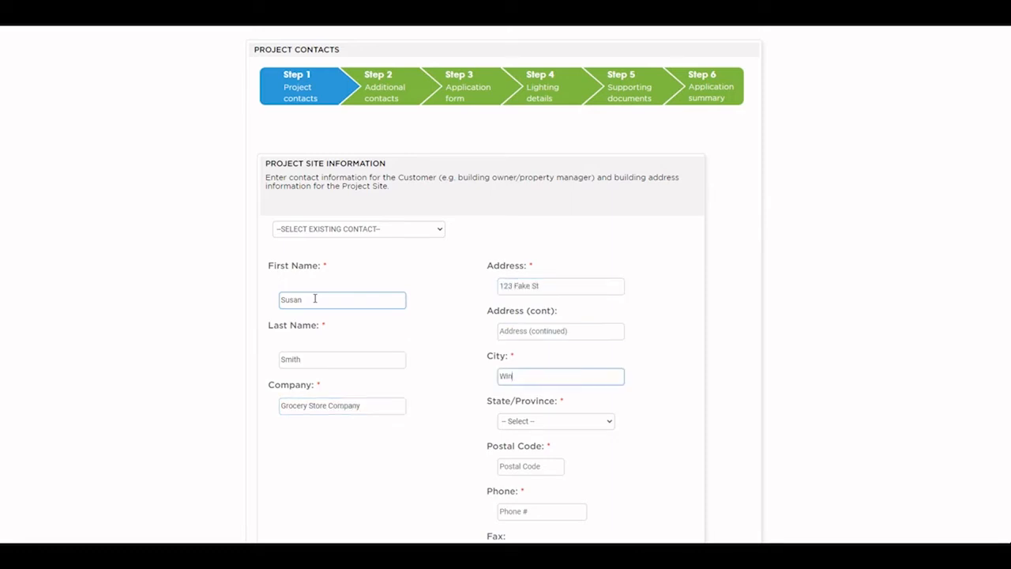
key(Tab)
key(m)
key(Tab)
text(R)
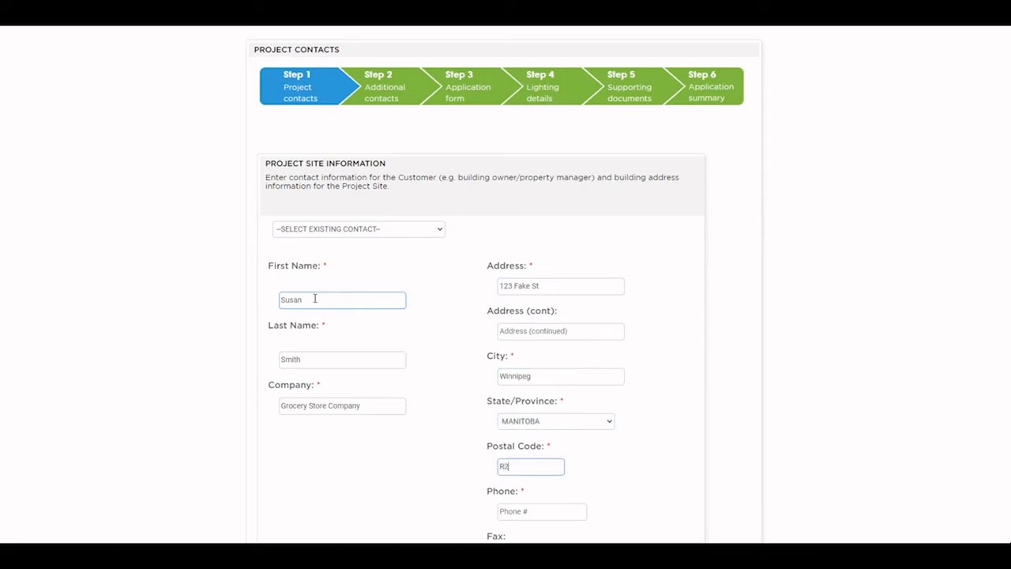
text(2R 2R2)
key(Tab)
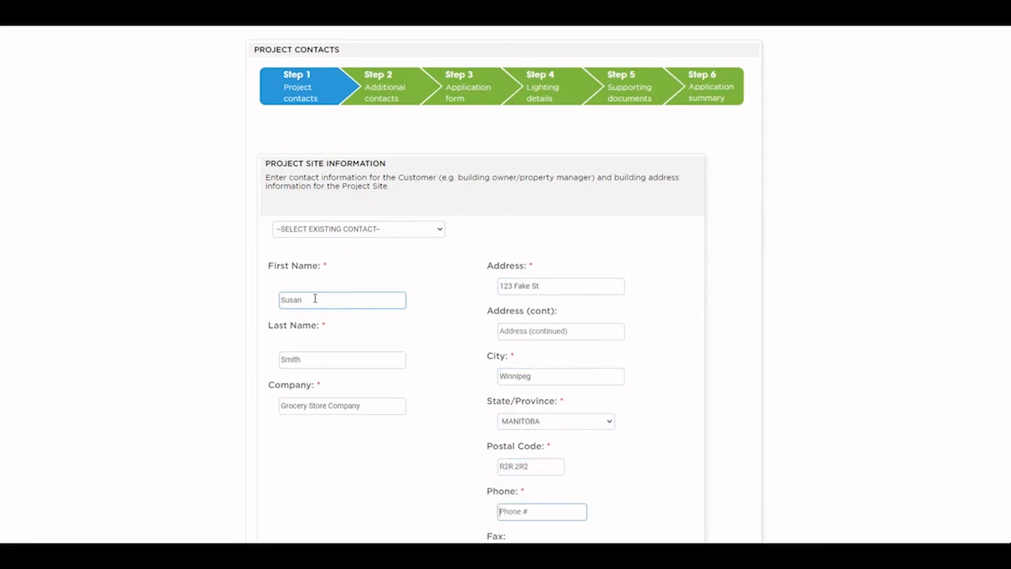
text(222-222-2222)
Step: Add the contact's e-mail address and tick 'Yes, save this as a new contact'
scroll(387, 363, down, 4)
click(516, 290)
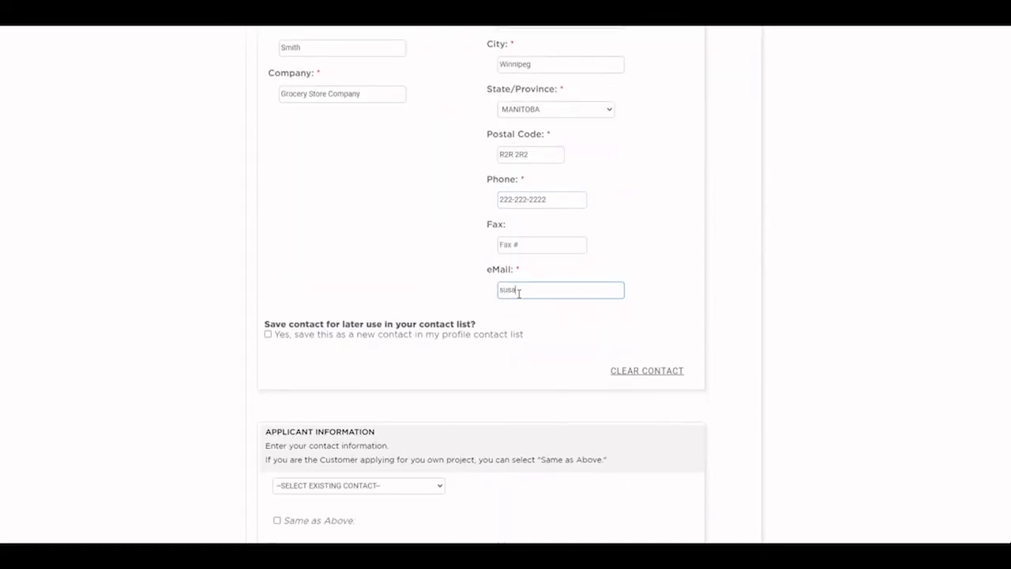
click(268, 335)
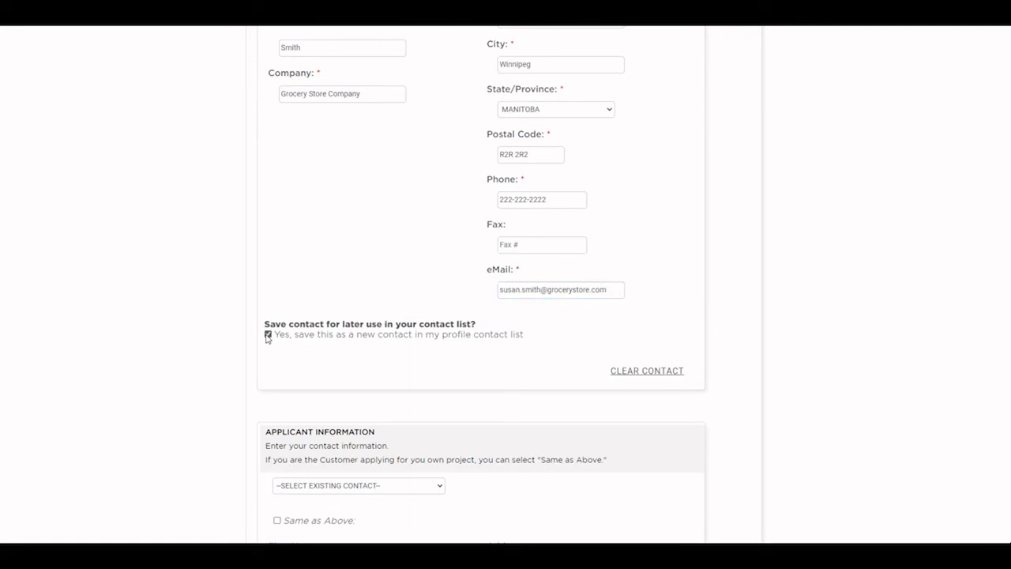
scroll(229, 300, down, 2)
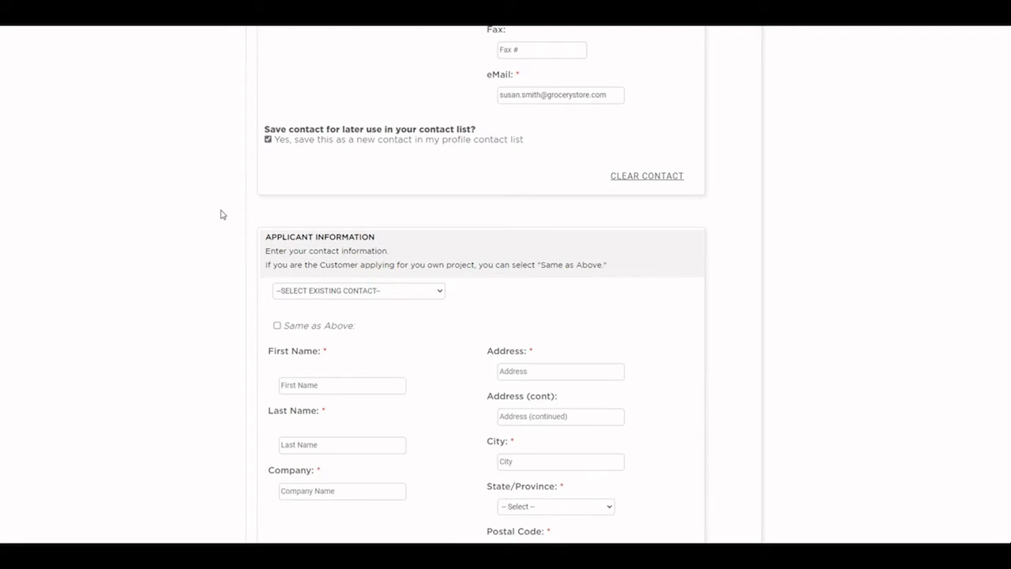
Step: Tick 'Same as Above' in Applicant Information to copy the site contact's details
scroll(220, 212, up, 1)
scroll(219, 210, down, 2)
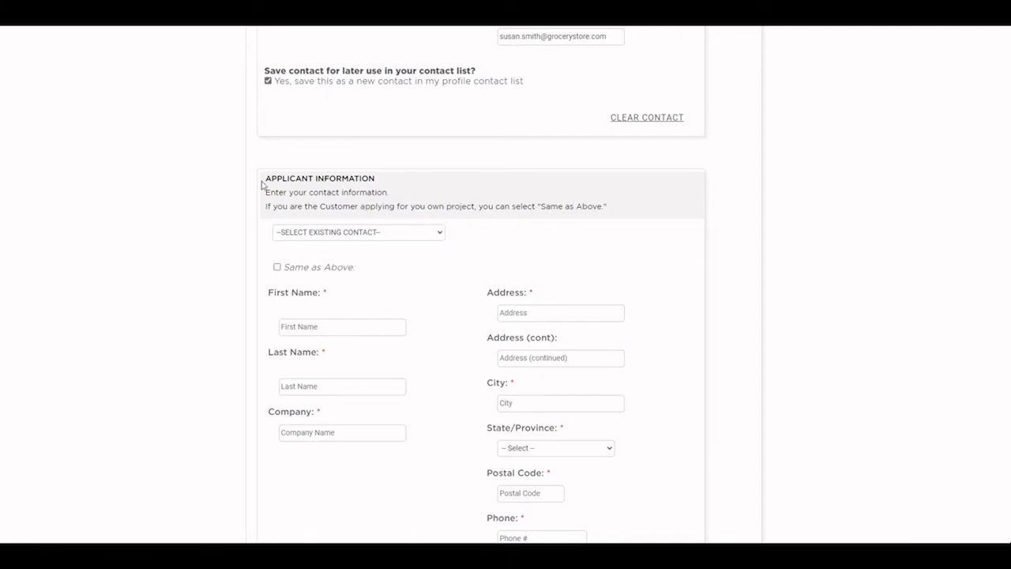
click(276, 267)
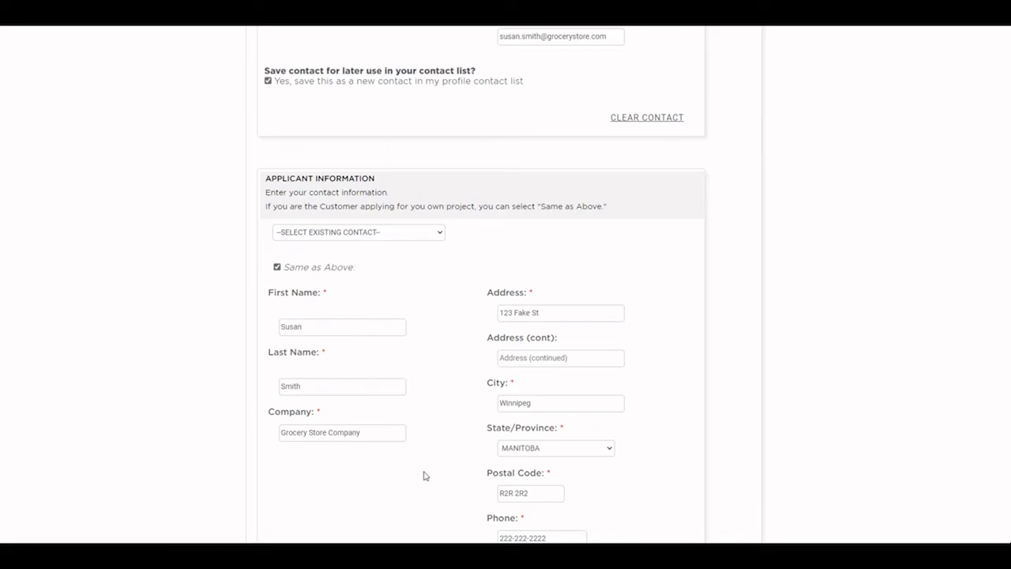
scroll(424, 475, down, 3)
scroll(400, 451, down, 1)
scroll(278, 422, down, 2)
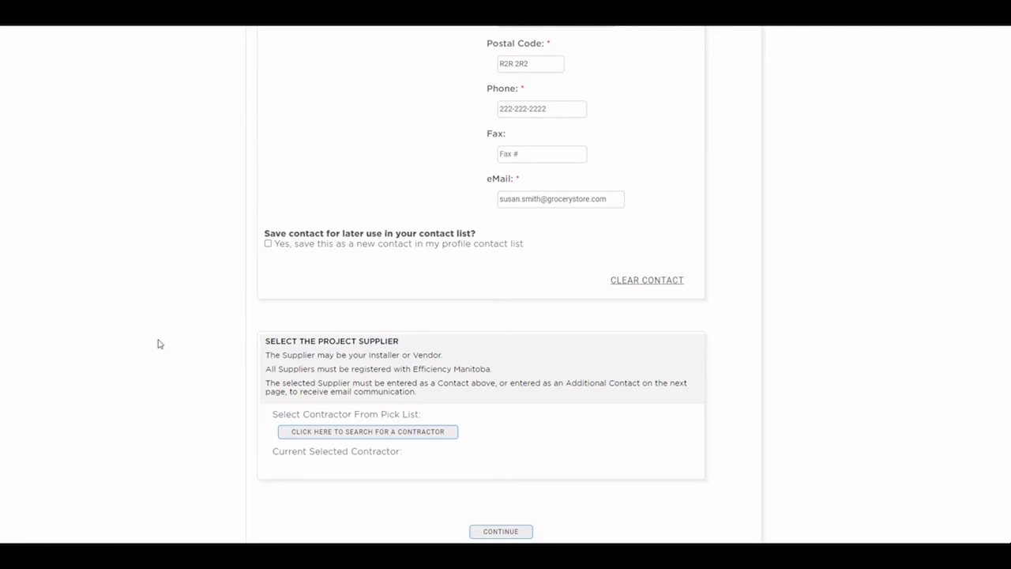
Step: Pick Seine River Electric as supplier after filtering contractors by 'seine', then continue
click(329, 435)
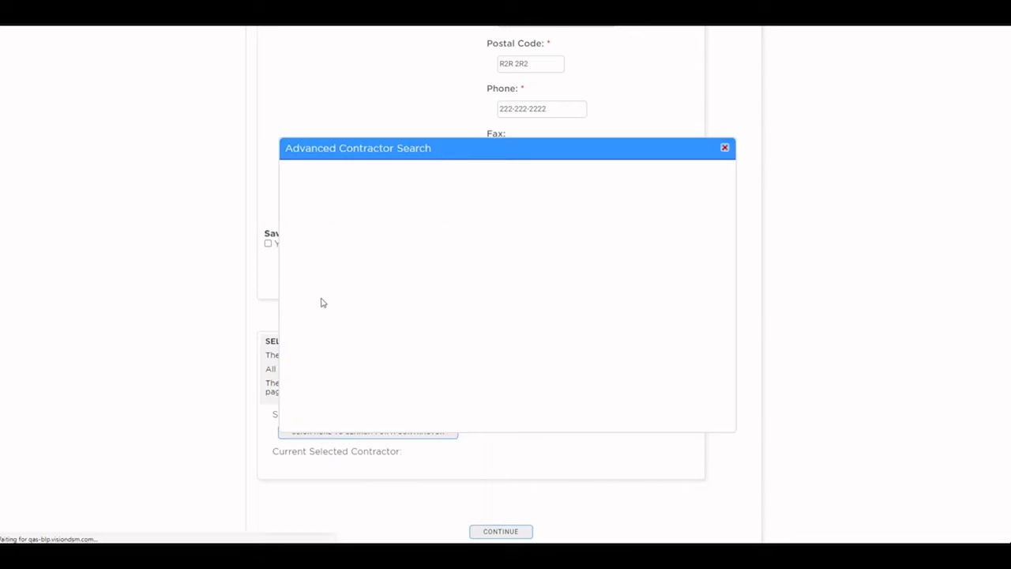
click(320, 227)
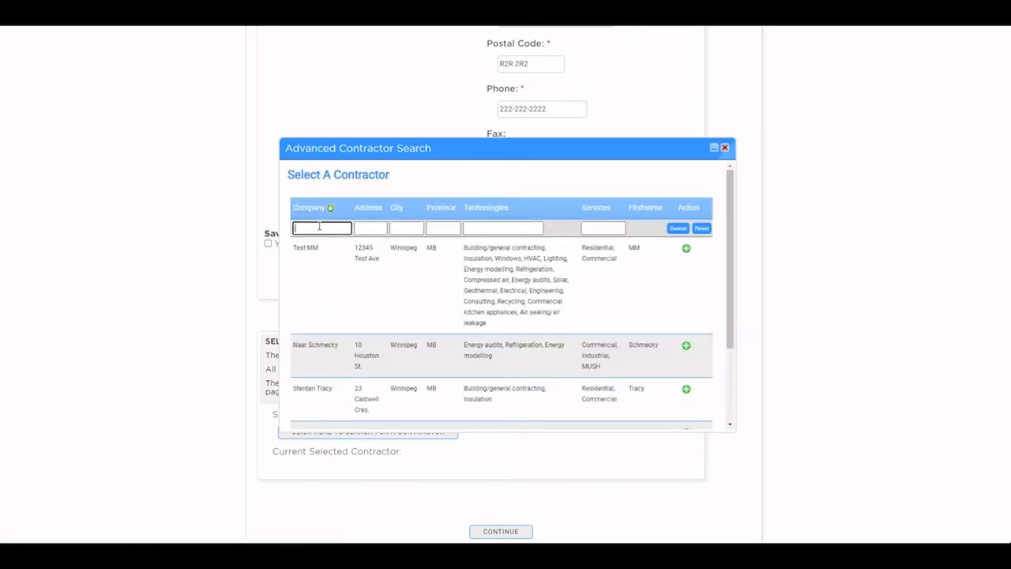
text(seine)
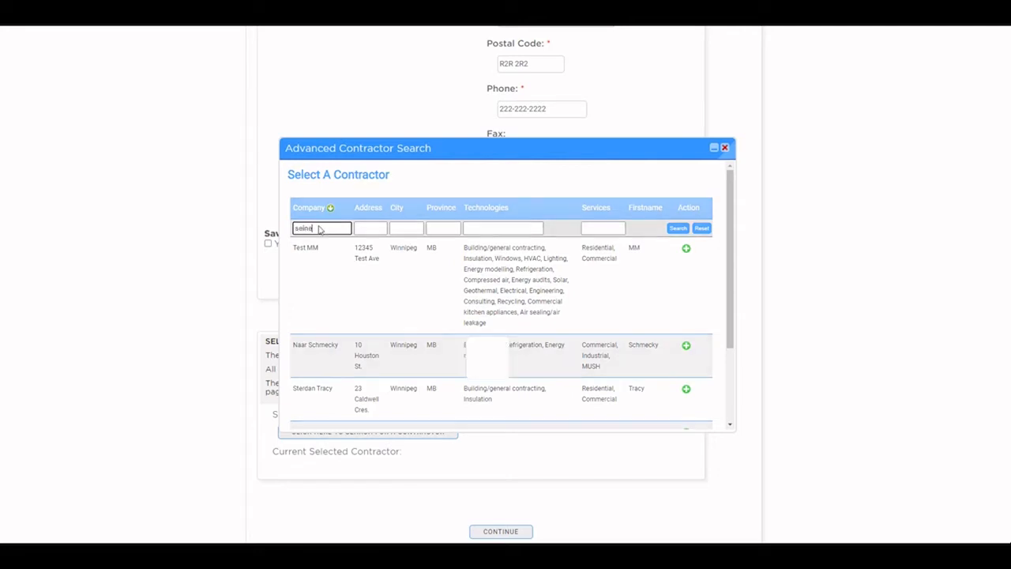
key(Return)
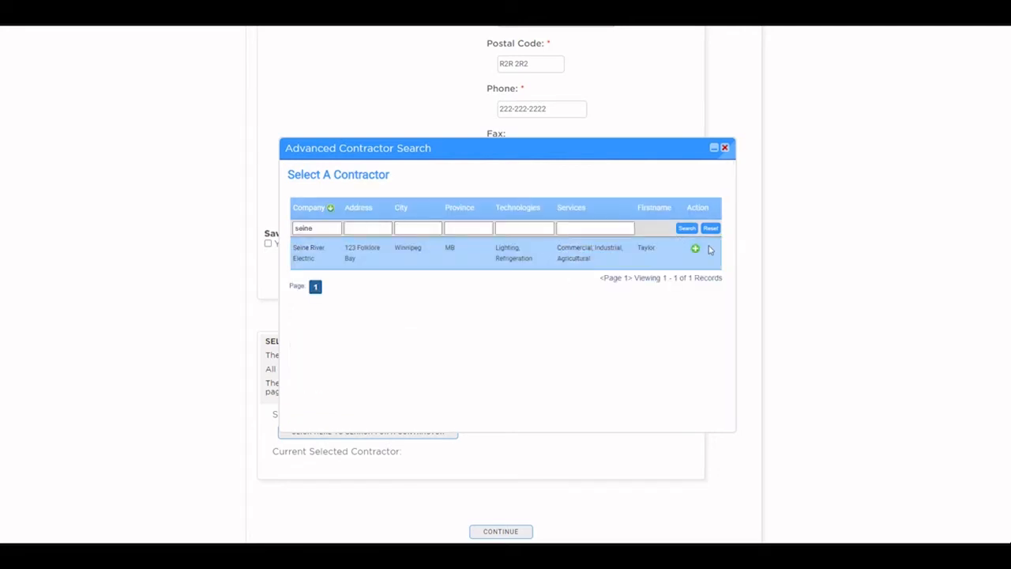
click(696, 251)
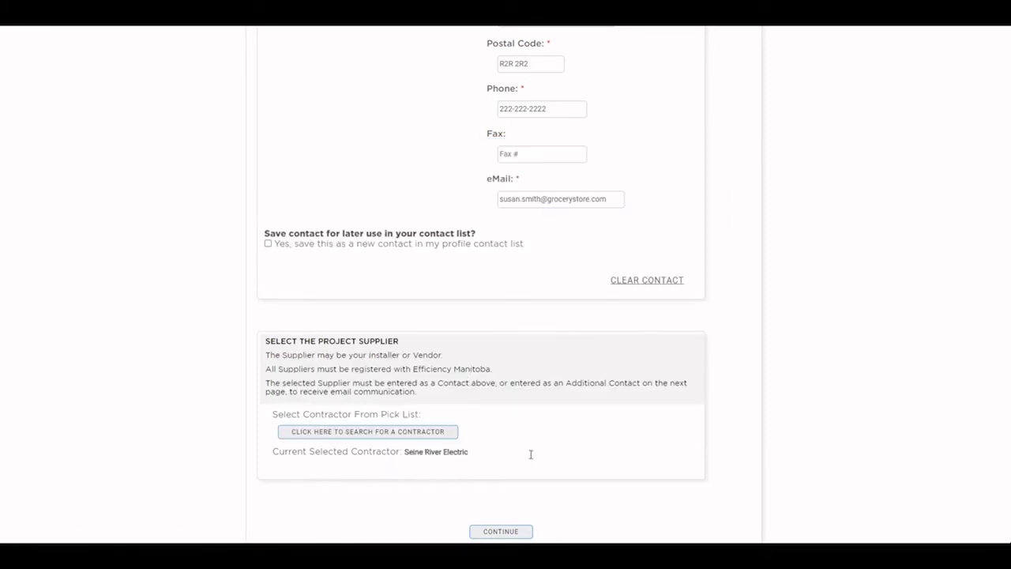
scroll(531, 455, down, 1)
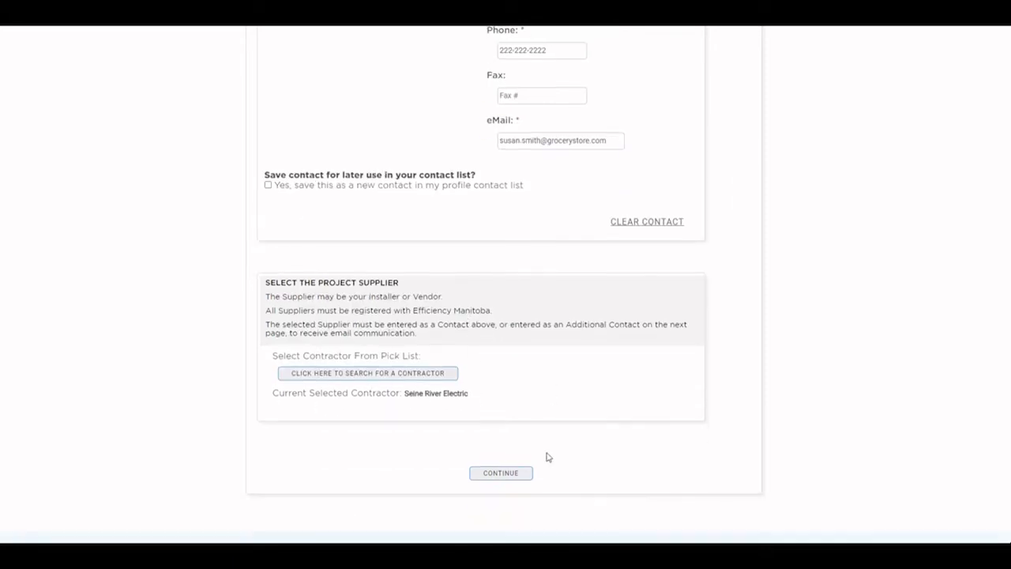
click(498, 475)
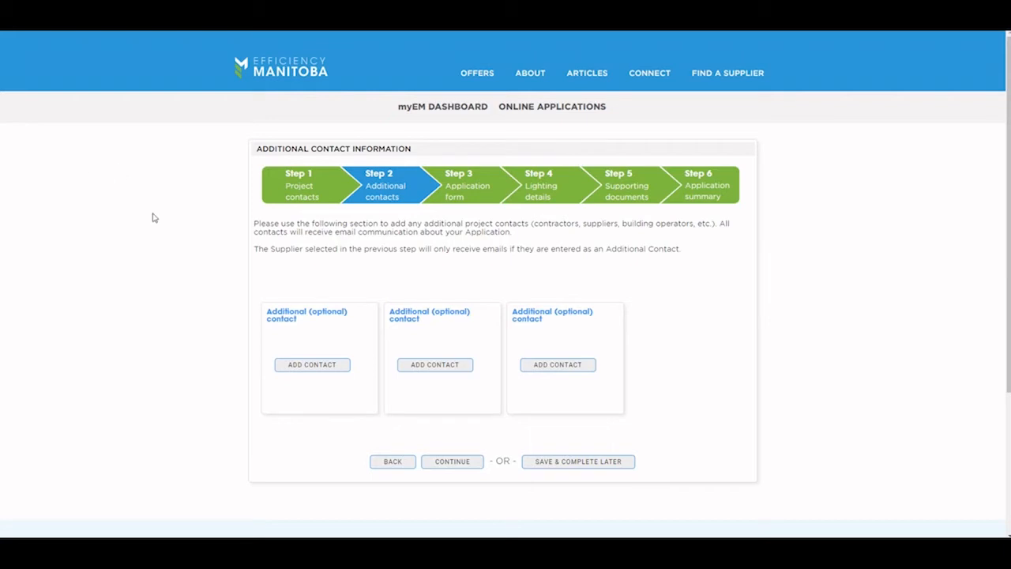
Step: Add an additional contact manually with their first name, last name and e-mail
click(309, 366)
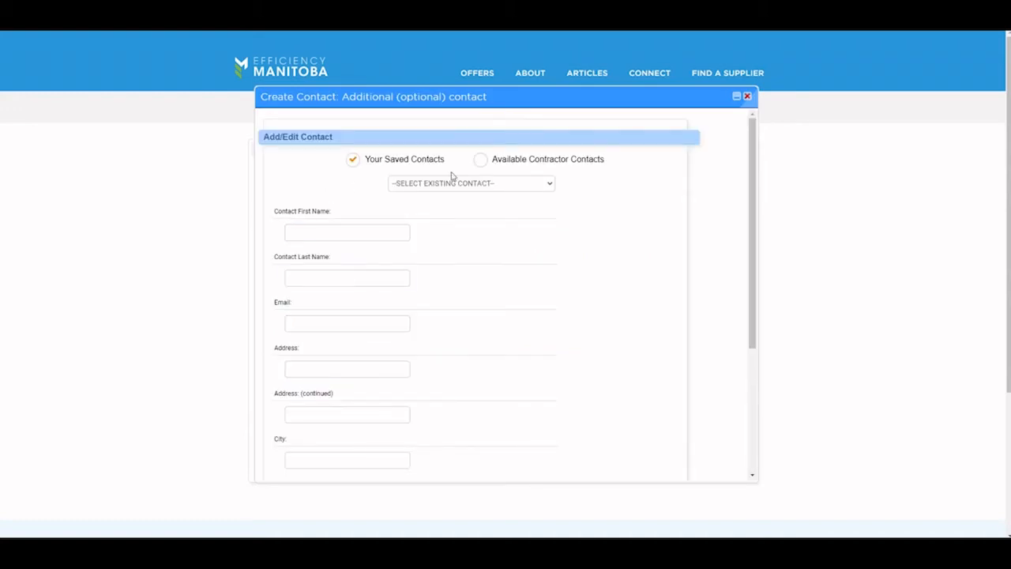
click(481, 160)
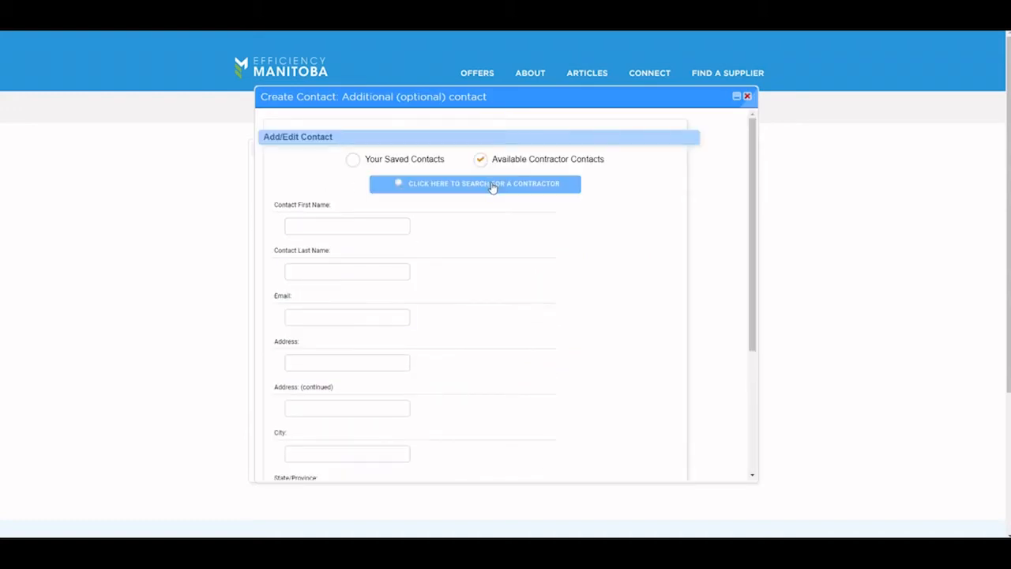
click(486, 182)
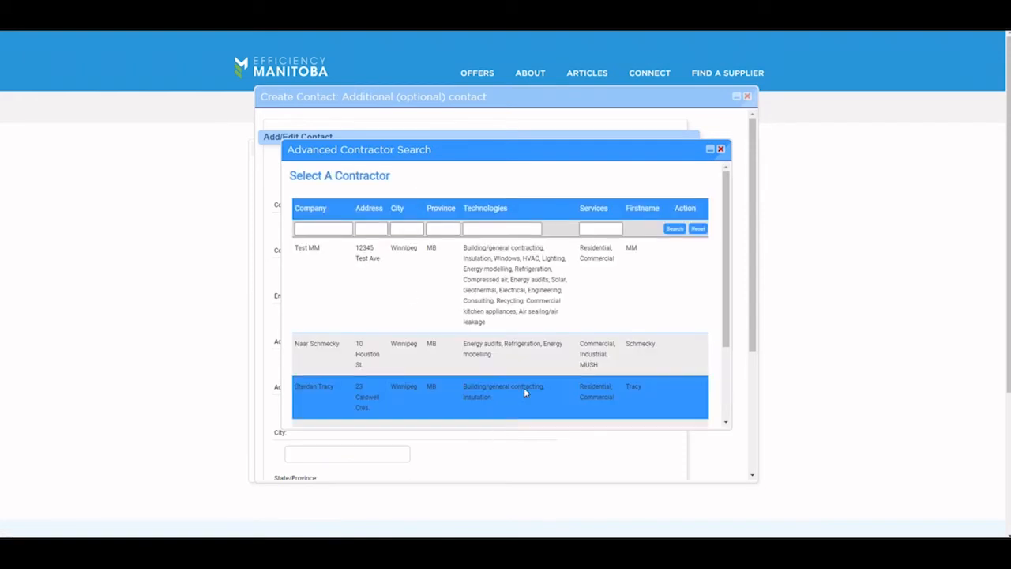
click(720, 149)
click(353, 223)
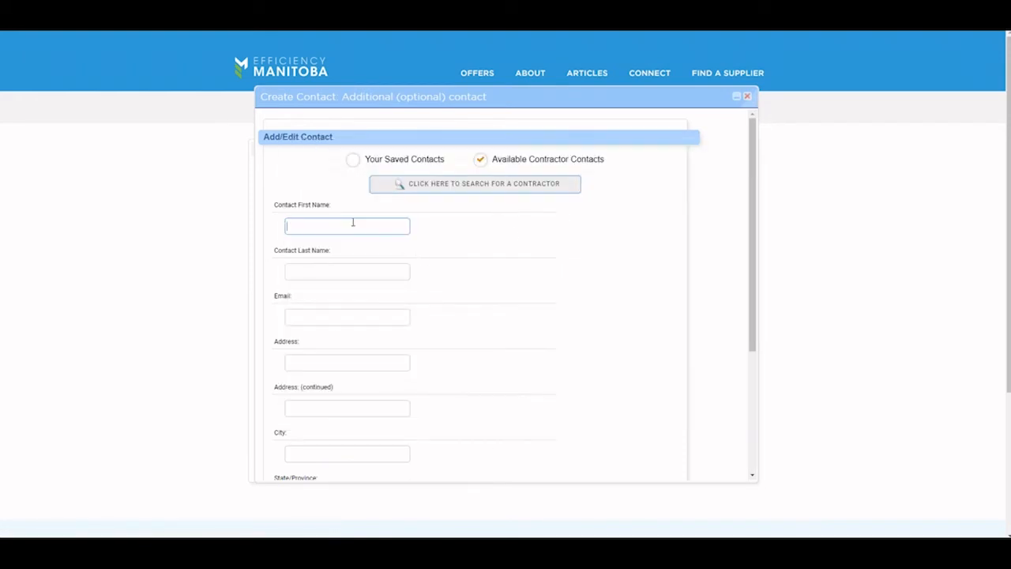
text(Jim)
key(Tab)
text(Smith)
key(Tab)
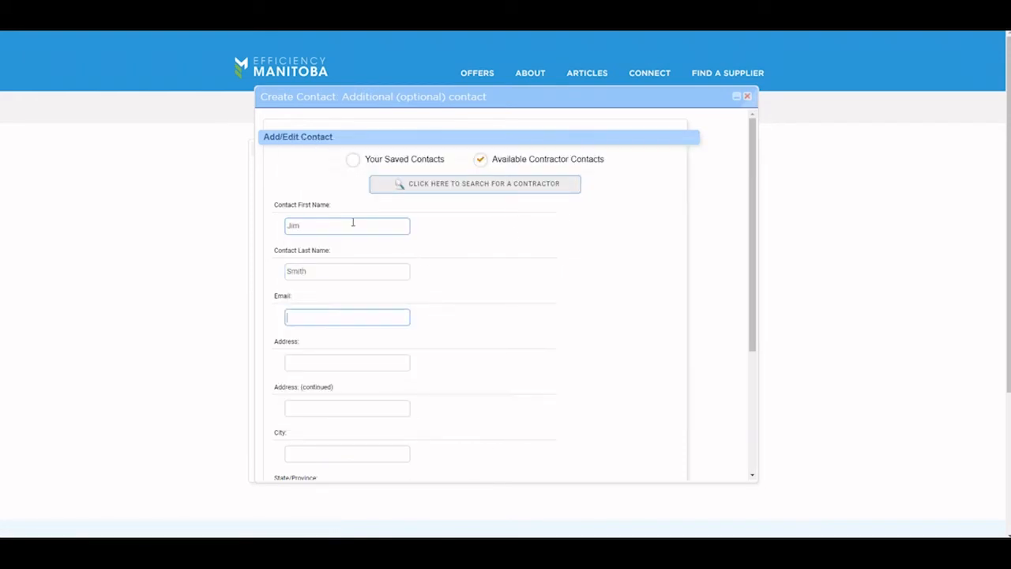
Step: Complete the contact's address in Winnipeg, Manitoba with postal code and phone, save, and continue
key(Tab)
text(1)
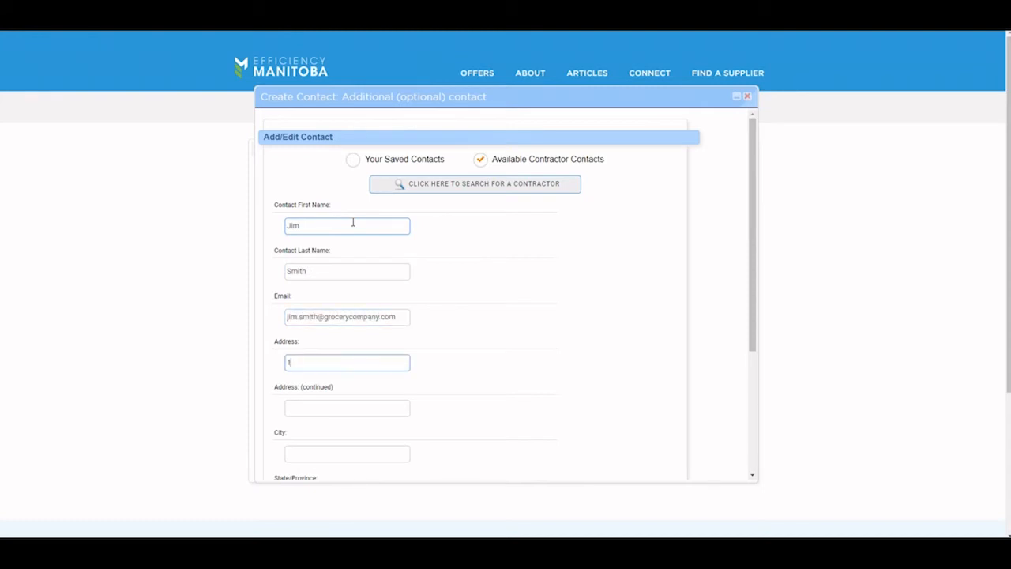
key(Tab)
key(Tab)
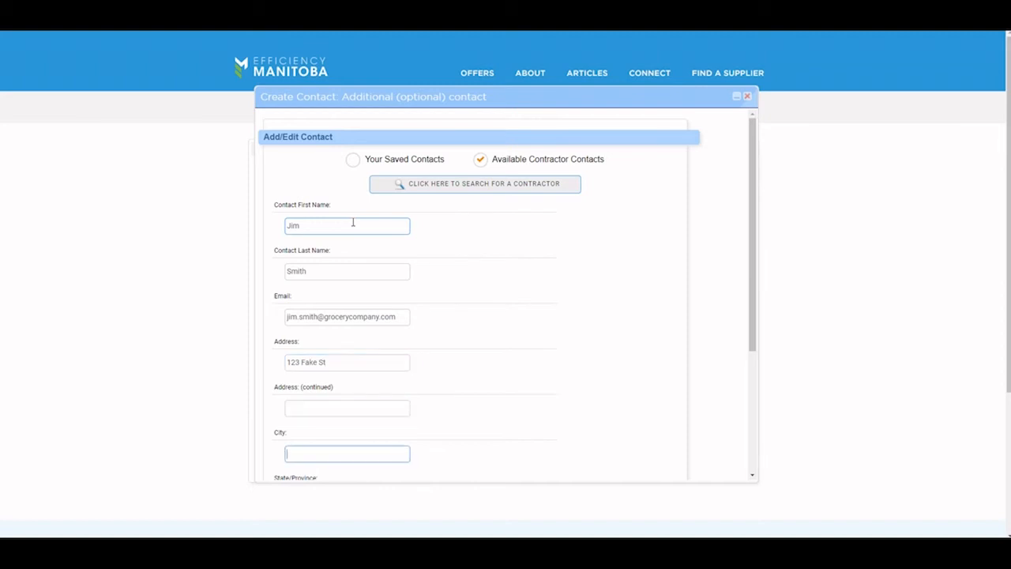
text(Winnipeg)
key(Tab)
key(m)
key(Tab)
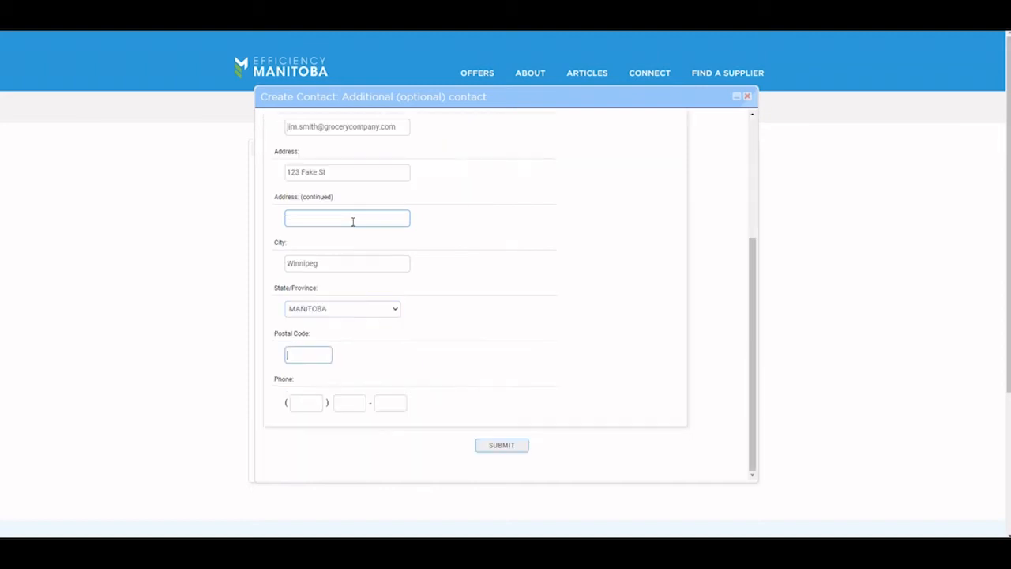
text(R2R 2R2)
key(Tab)
text(222222)
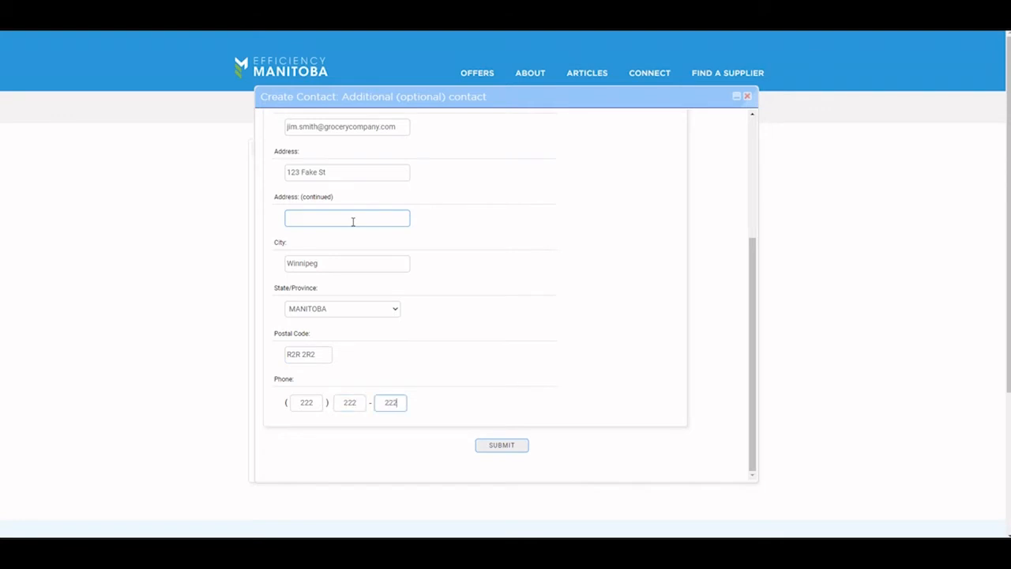
click(508, 447)
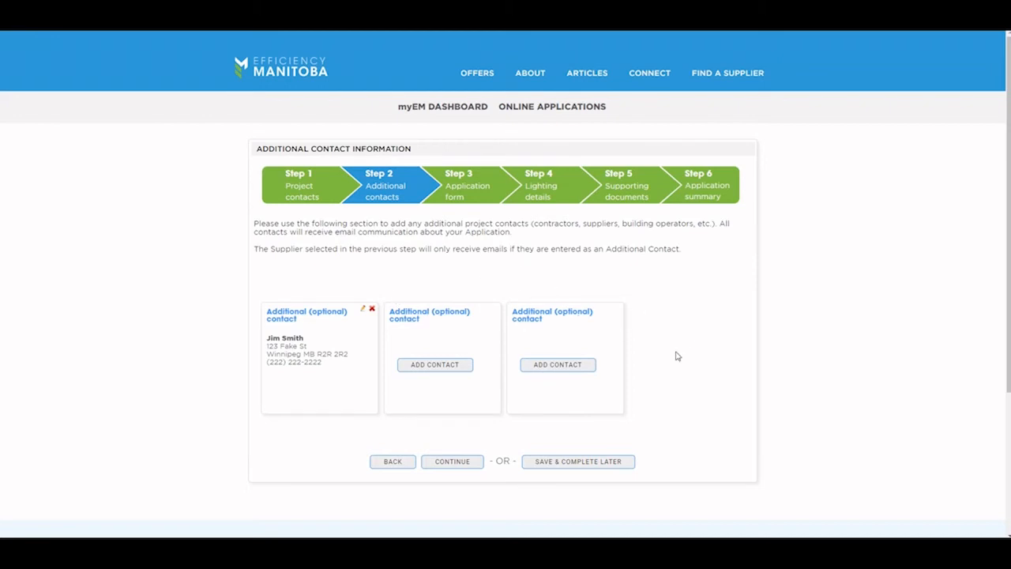
click(444, 458)
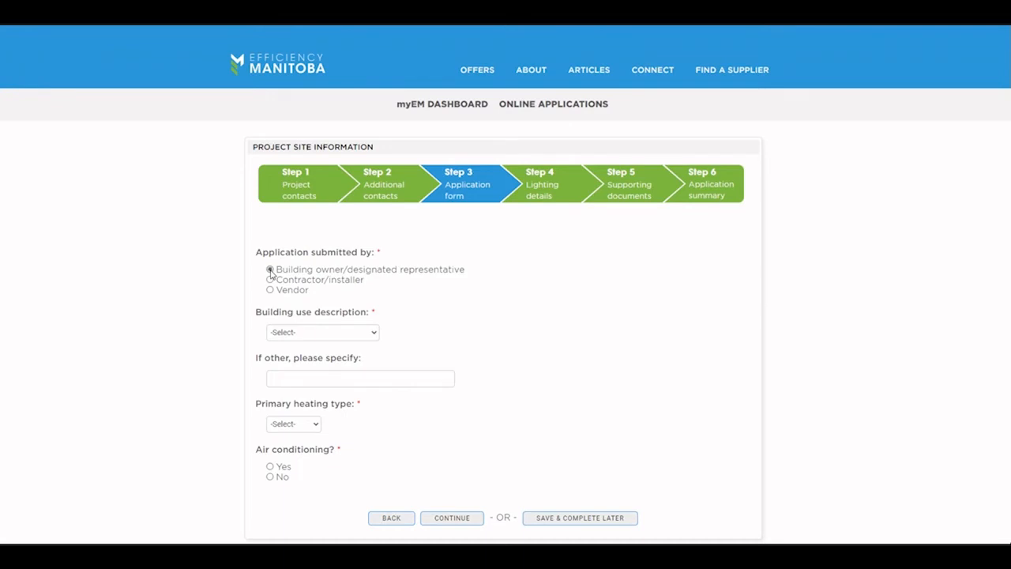
Step: Set building use to Grocery, heating to Natural gas, air conditioning Yes, and continue
click(351, 335)
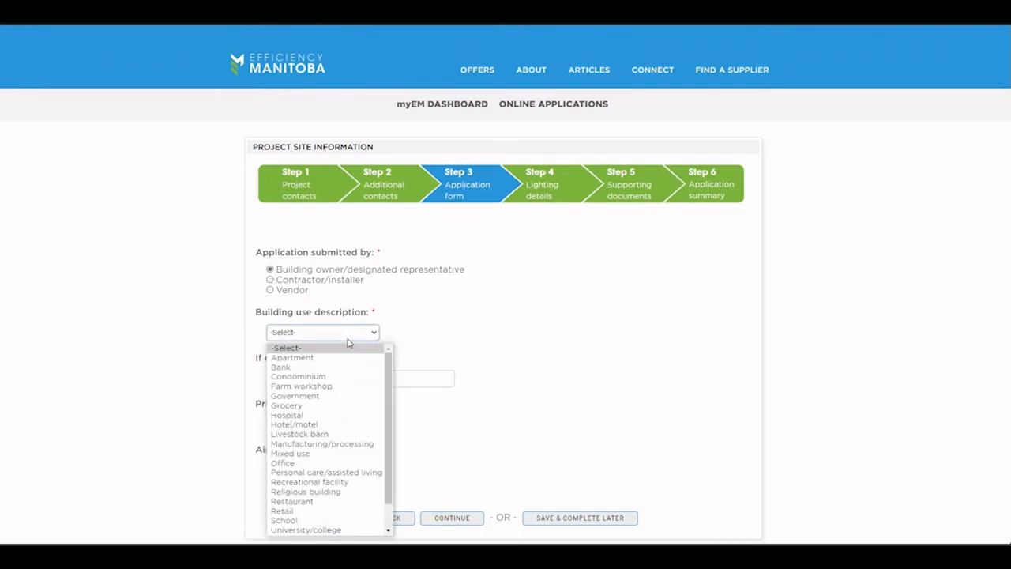
scroll(340, 431, down, 1)
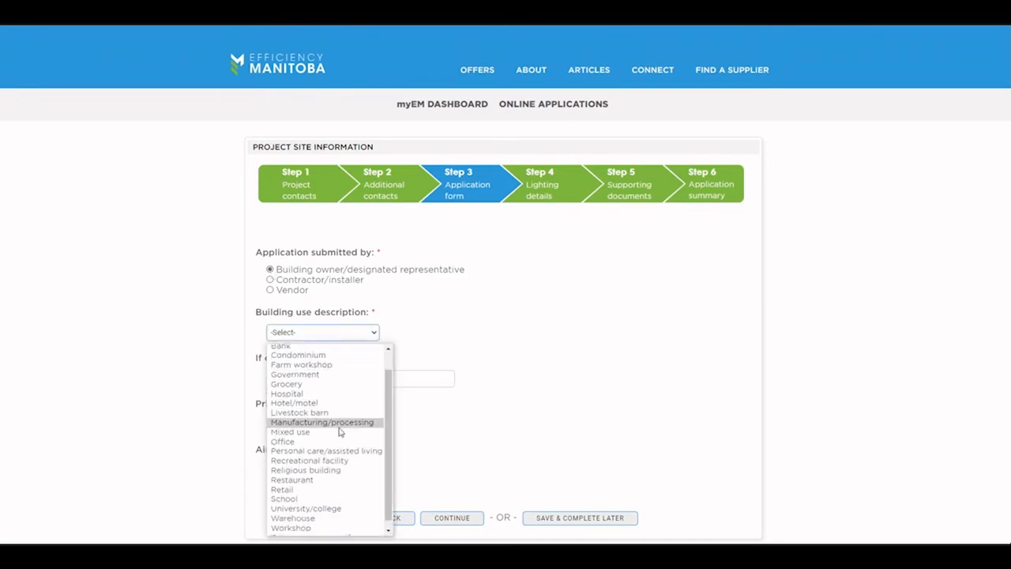
click(305, 378)
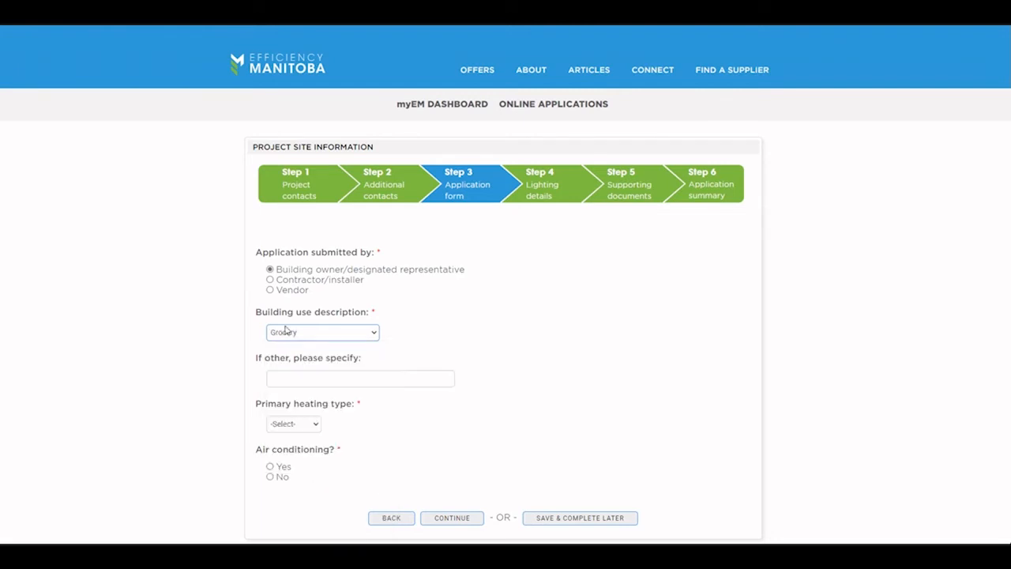
click(315, 379)
click(303, 424)
click(293, 449)
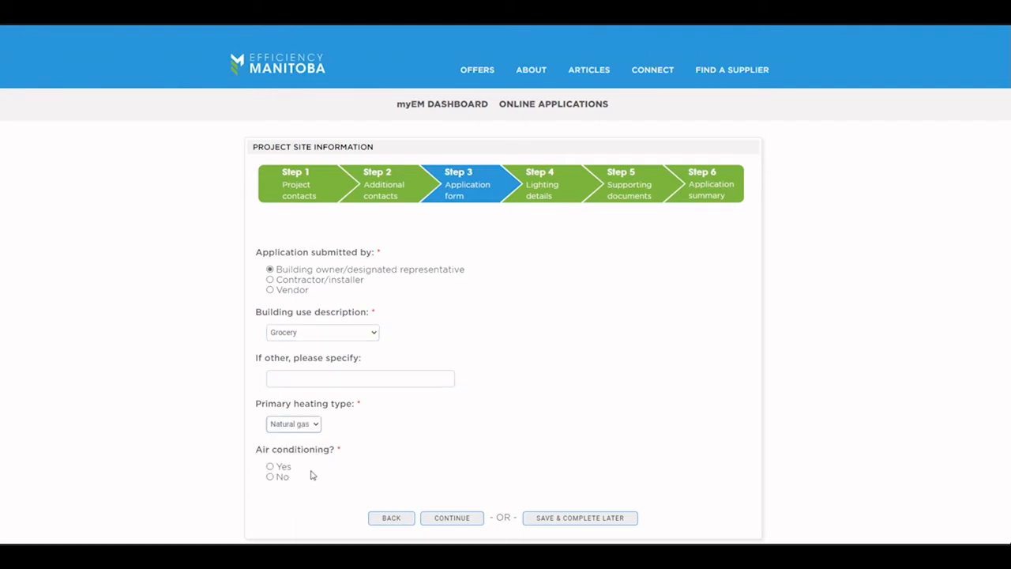
click(271, 467)
click(451, 519)
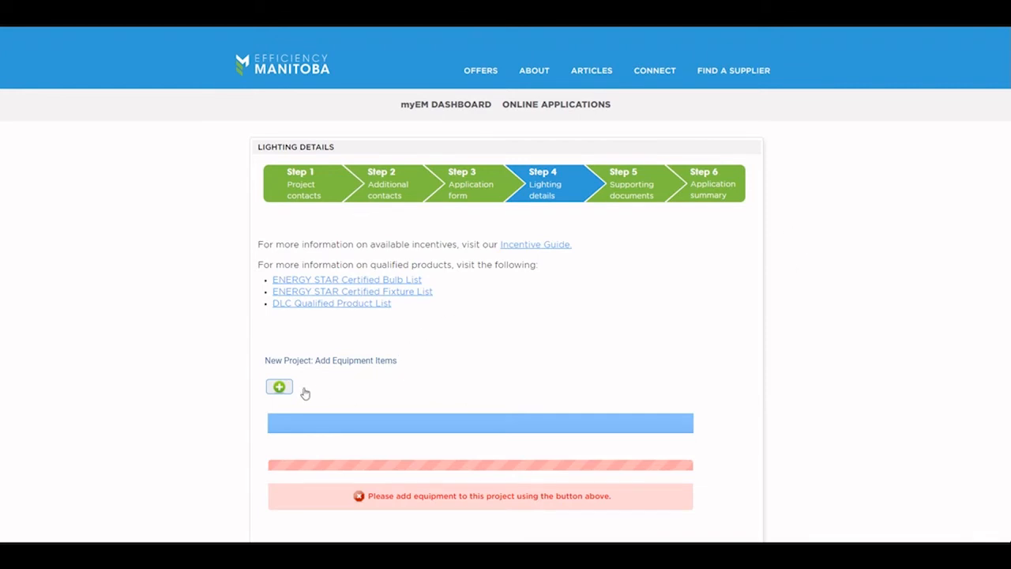
Step: Add a 2. LED FIXTURES > B. HID TO LED - DLC > 400W HID TO LED - DLC item
click(280, 387)
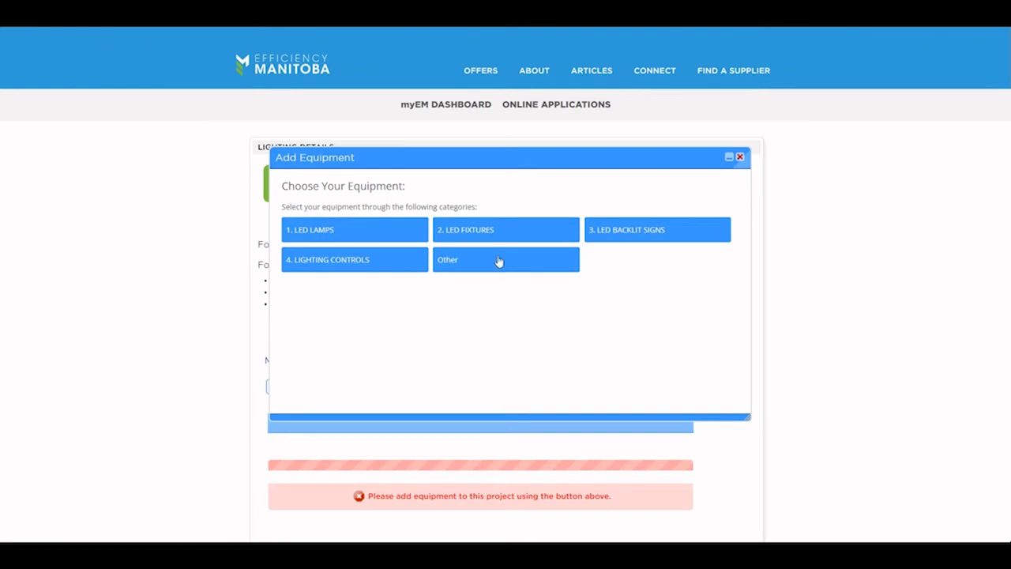
click(485, 234)
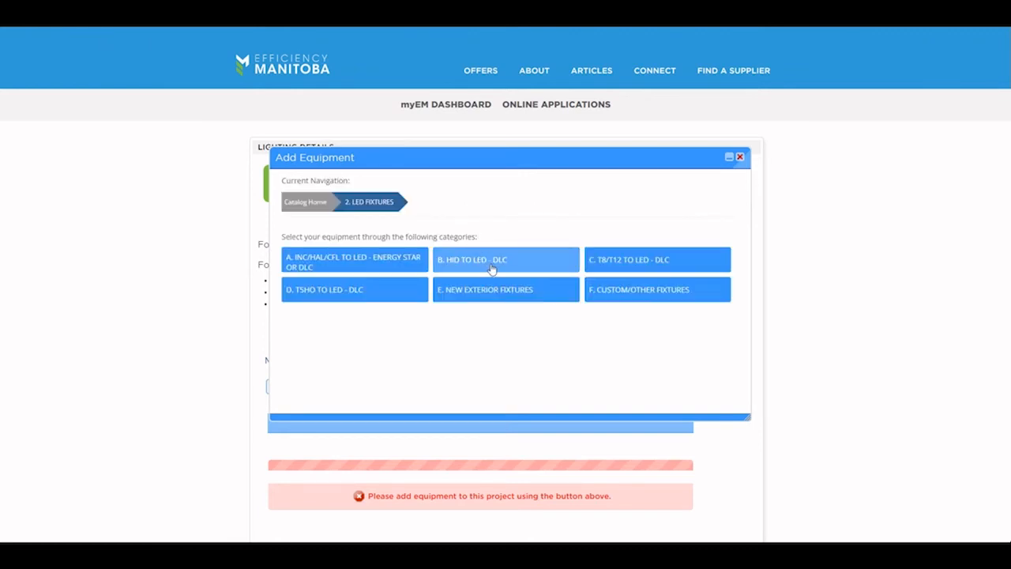
click(491, 268)
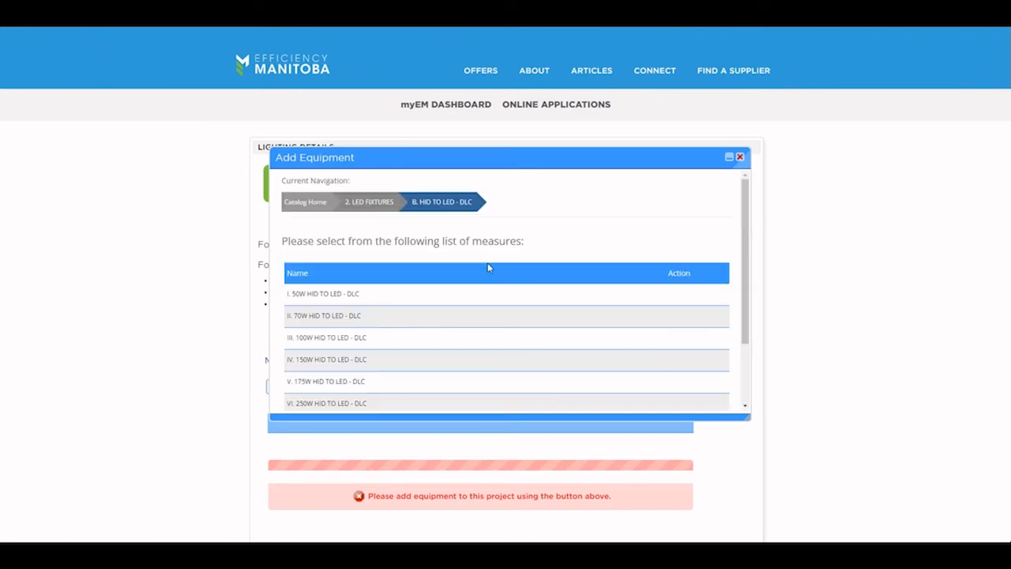
scroll(533, 350, down, 1)
scroll(505, 383, down, 1)
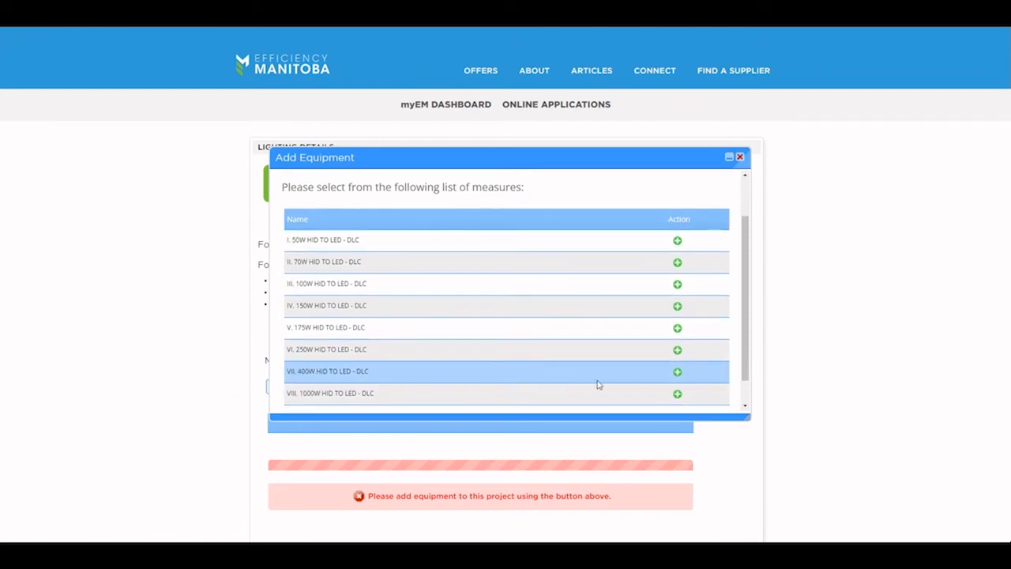
click(677, 372)
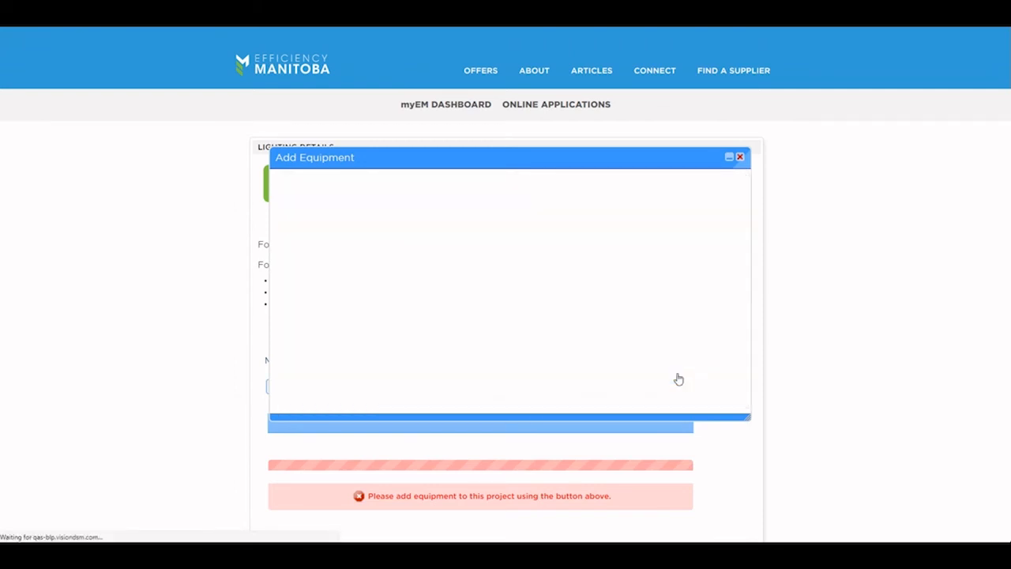
drag(749, 419, 754, 534)
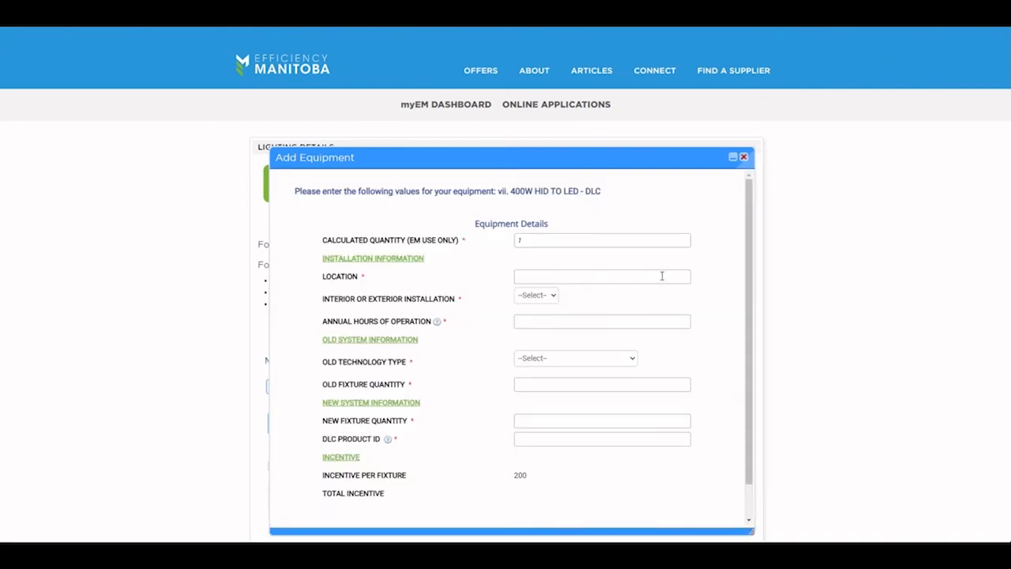
Step: Enter the main aisle location, mark it Interior, and set 5000 annual operating hours
click(518, 276)
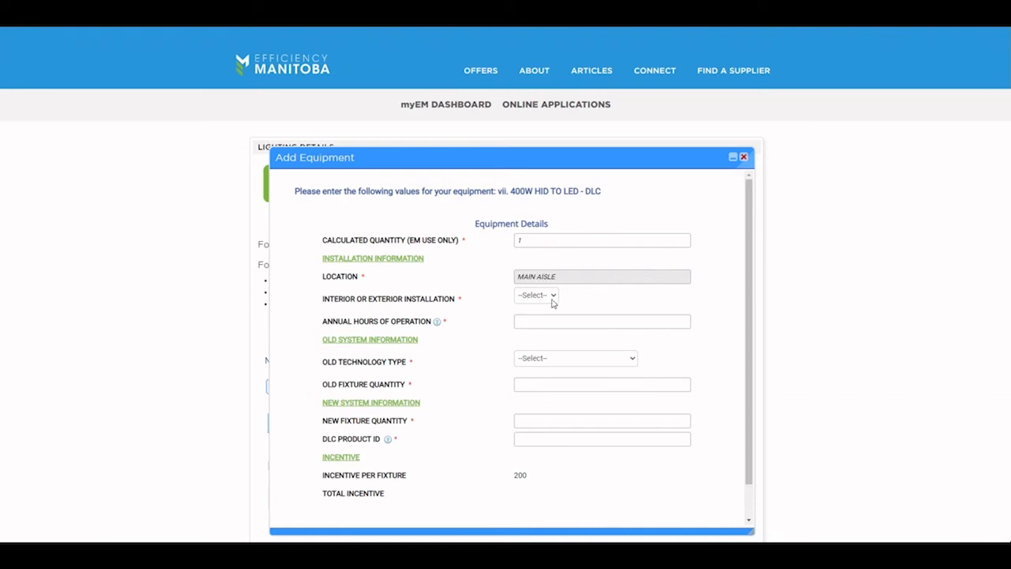
click(549, 297)
click(544, 332)
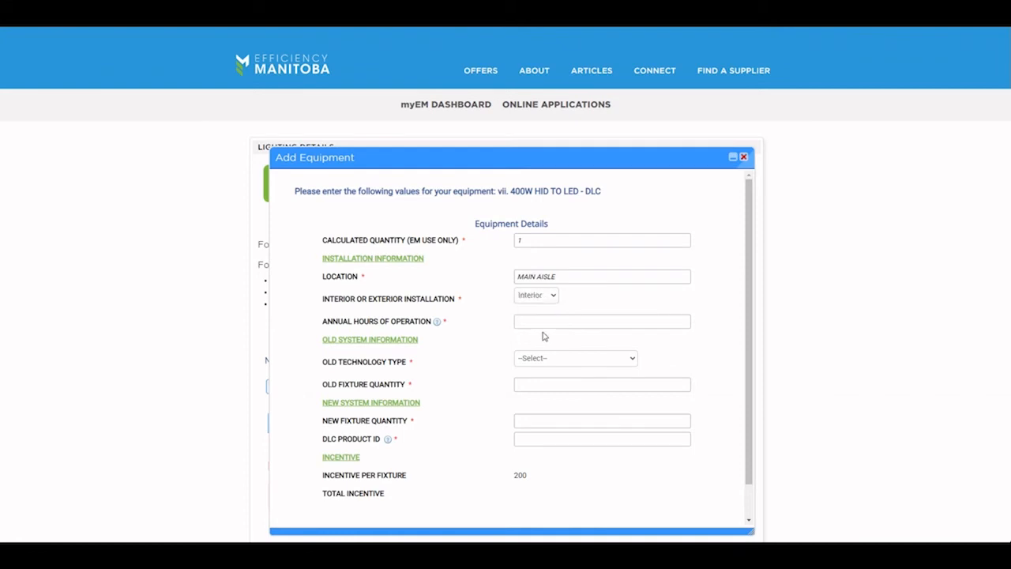
click(536, 321)
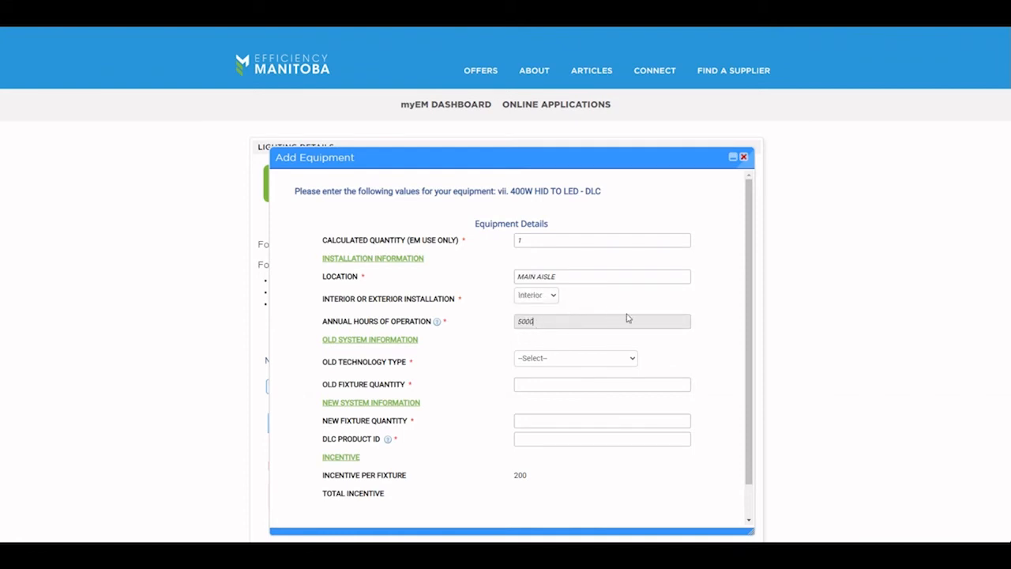
scroll(628, 318, down, 1)
Step: Set old technology to Metal Halide (Probe Start) 400W, with 10 old and 10 new fixtures
click(608, 333)
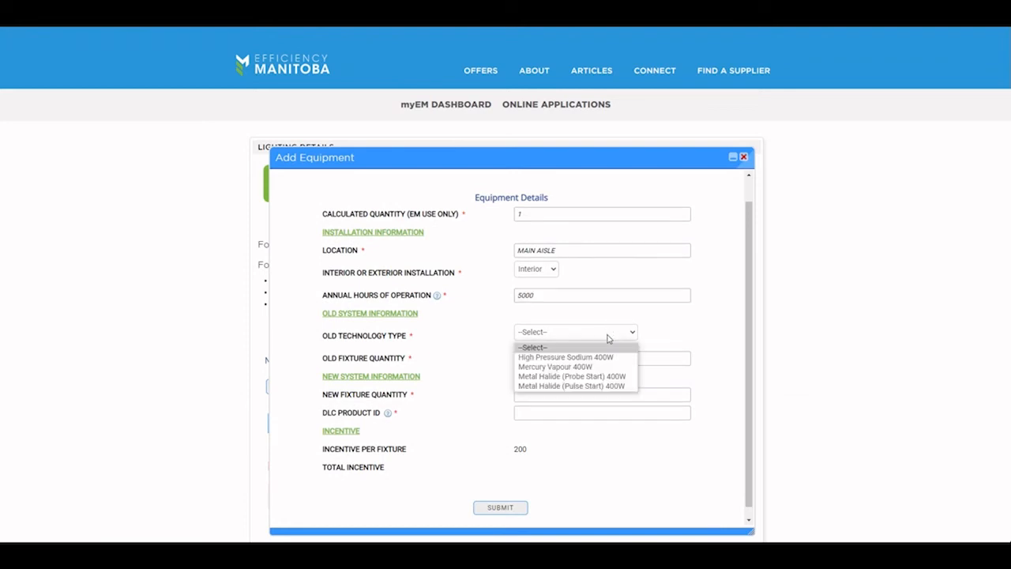
click(609, 377)
click(577, 356)
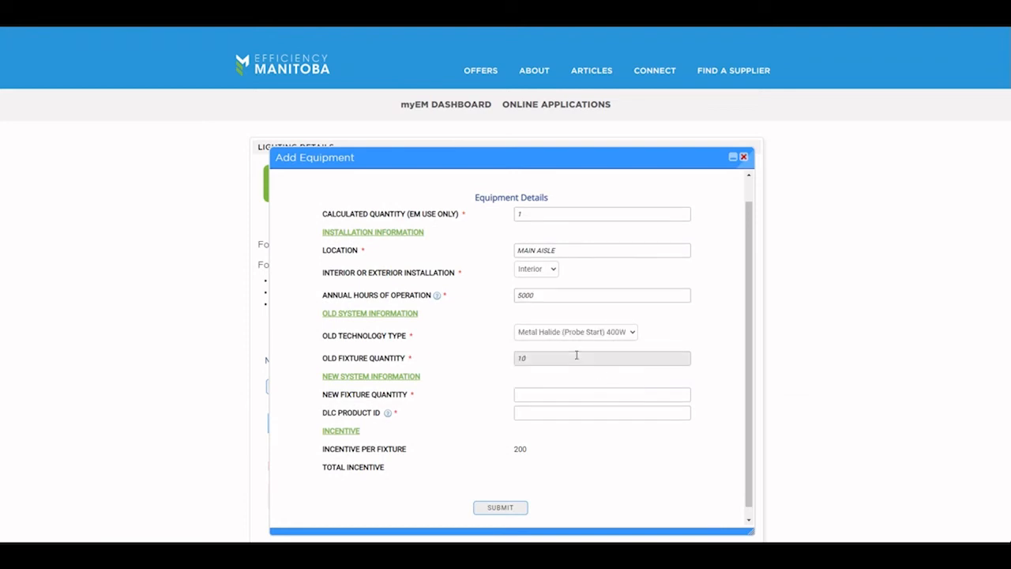
scroll(576, 355, down, 1)
click(553, 384)
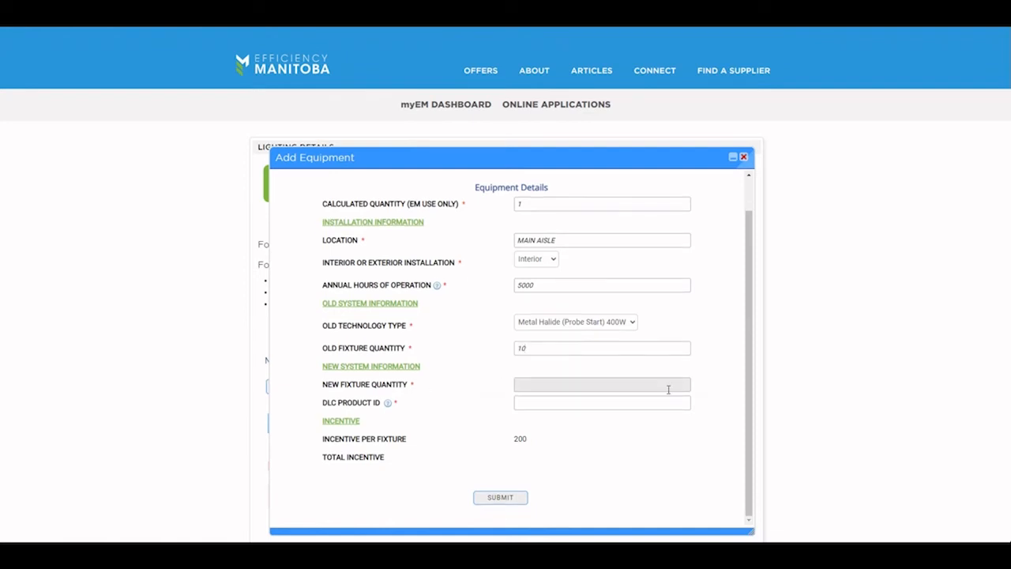
text(10)
key(Tab)
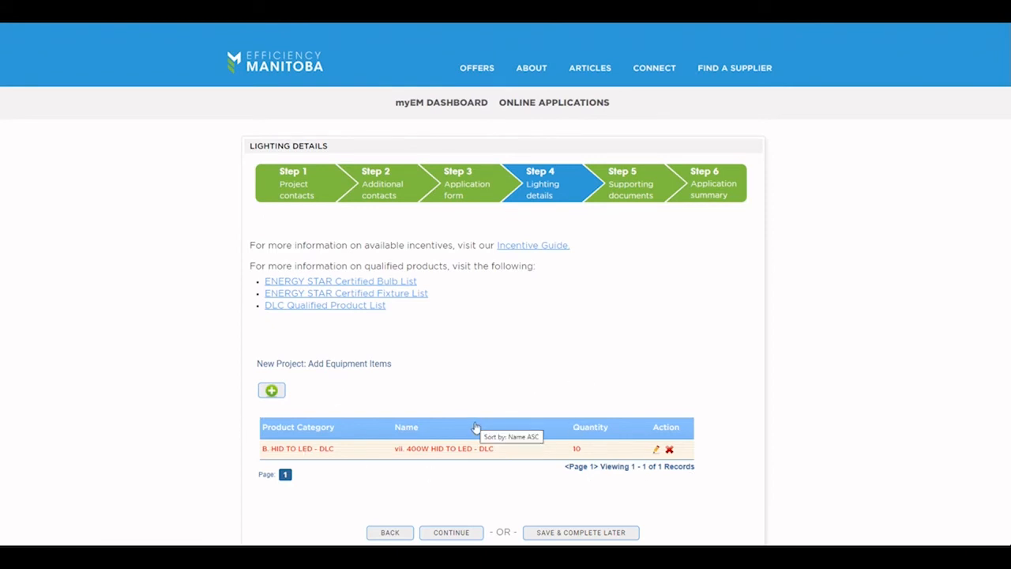
click(656, 450)
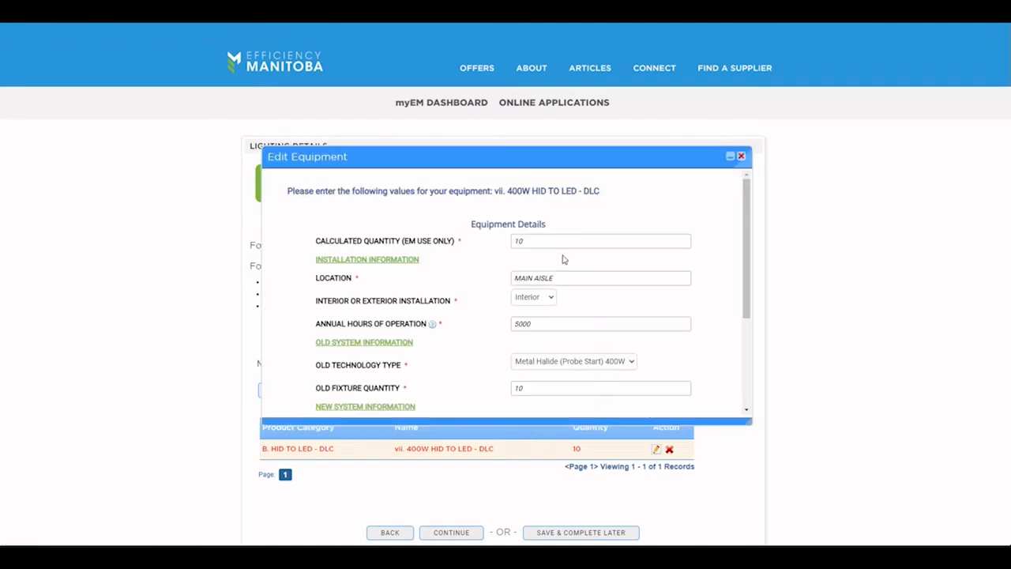
scroll(563, 308, down, 2)
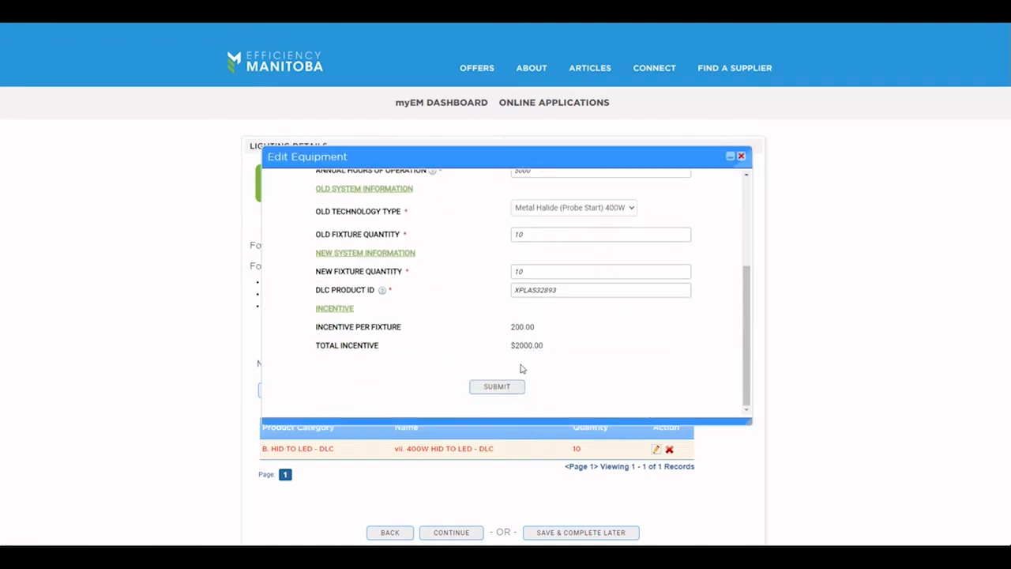
click(741, 157)
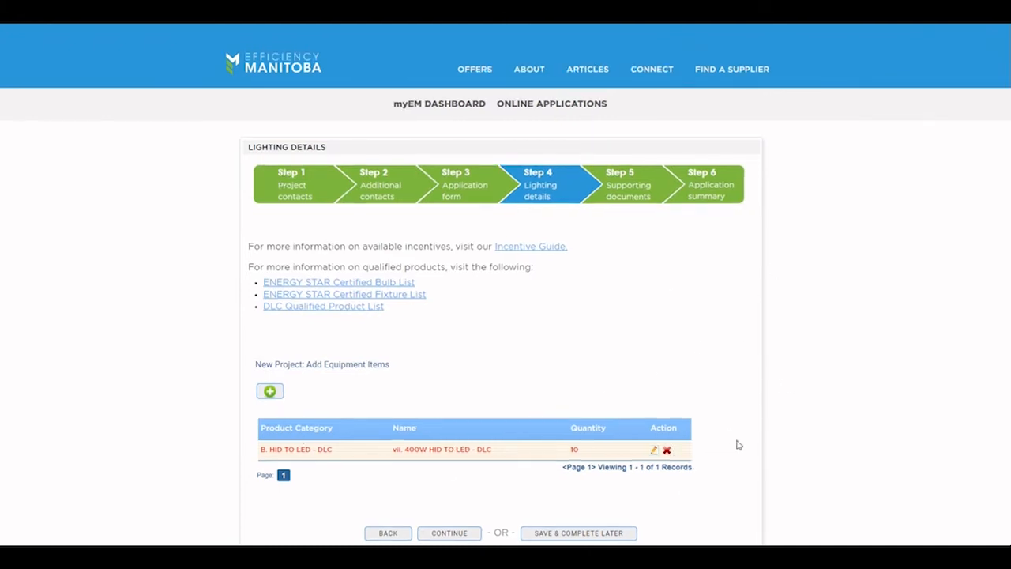
Step: Add a LIGHTING CONTROLS > OCCUPANCY SENSORS > Built-in Fixture Sensor equipment item
click(270, 391)
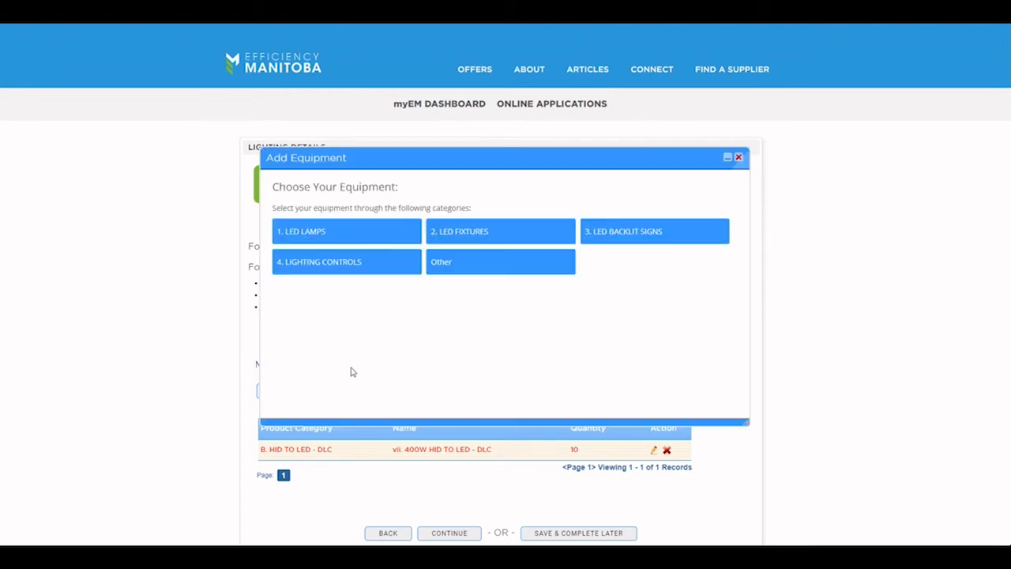
click(316, 269)
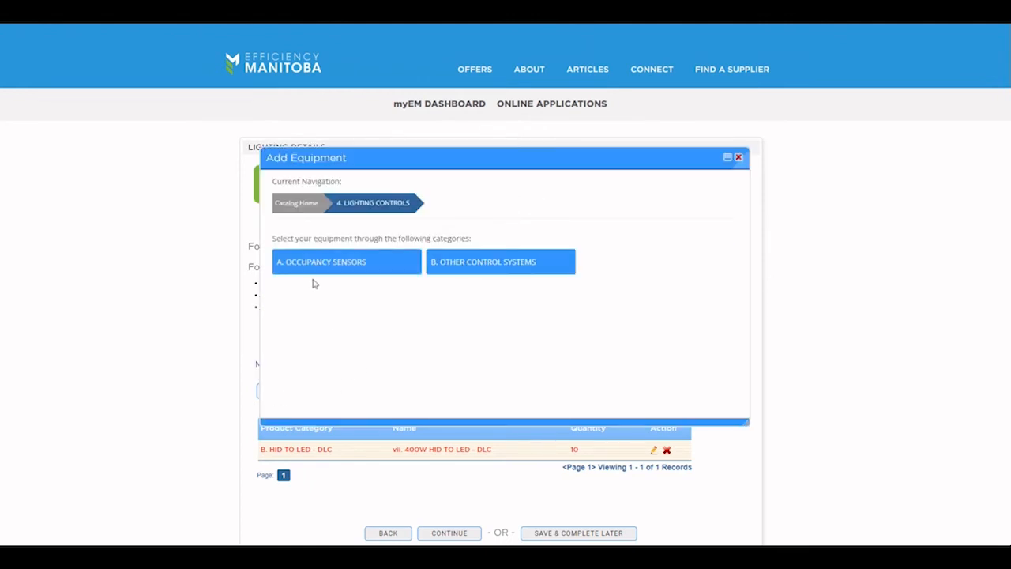
click(308, 271)
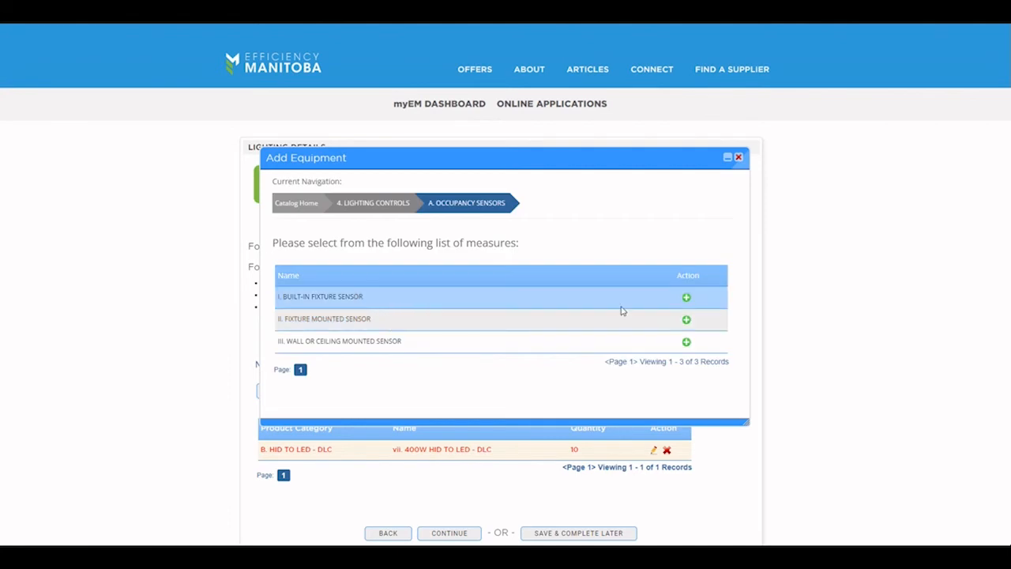
click(687, 297)
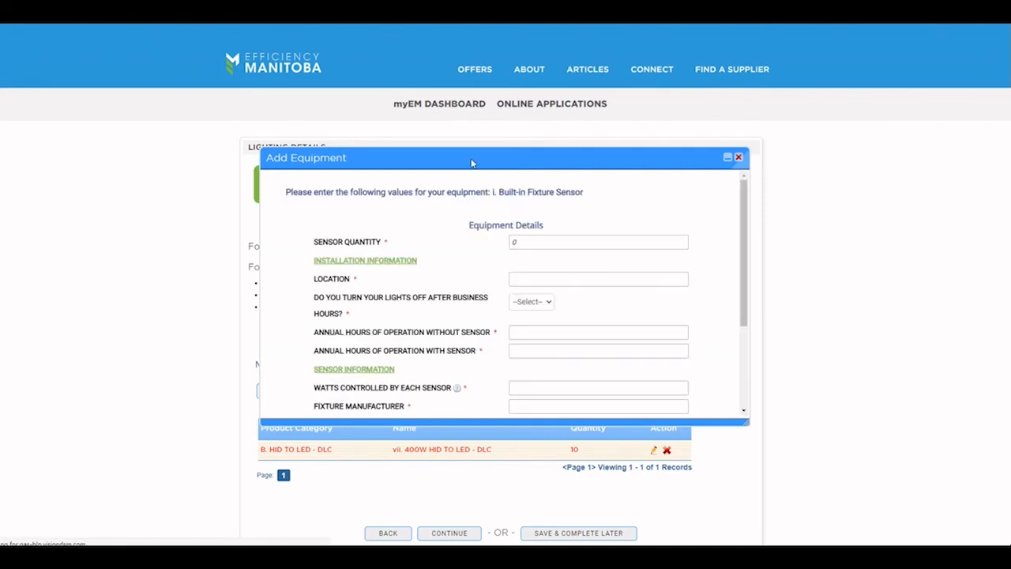
drag(474, 163, 474, 72)
drag(743, 330, 765, 520)
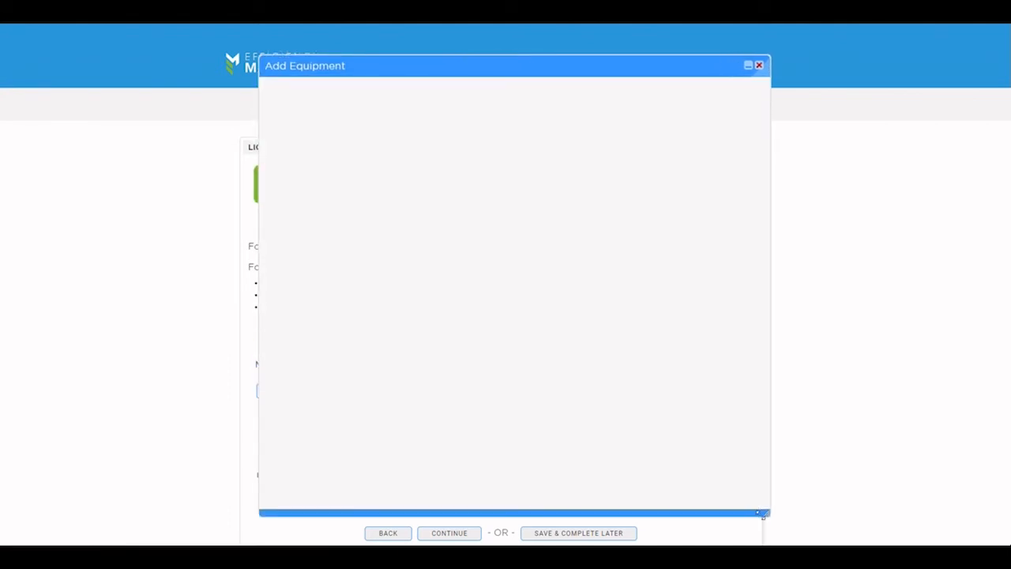
Step: Enter quantity 10, the store rooms location, lights off after hours Yes, and 5000/2000 hours
double_click(527, 149)
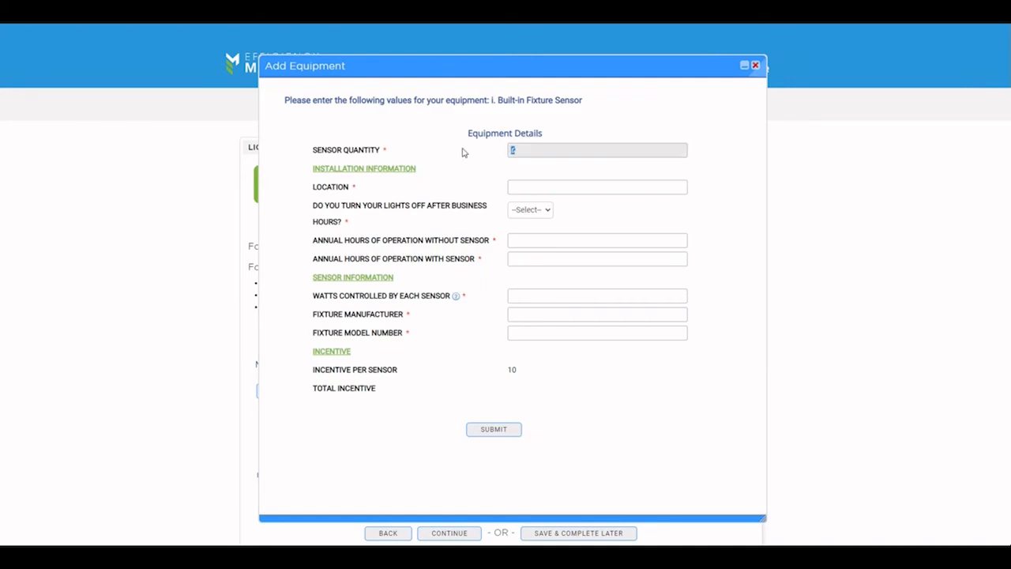
click(528, 189)
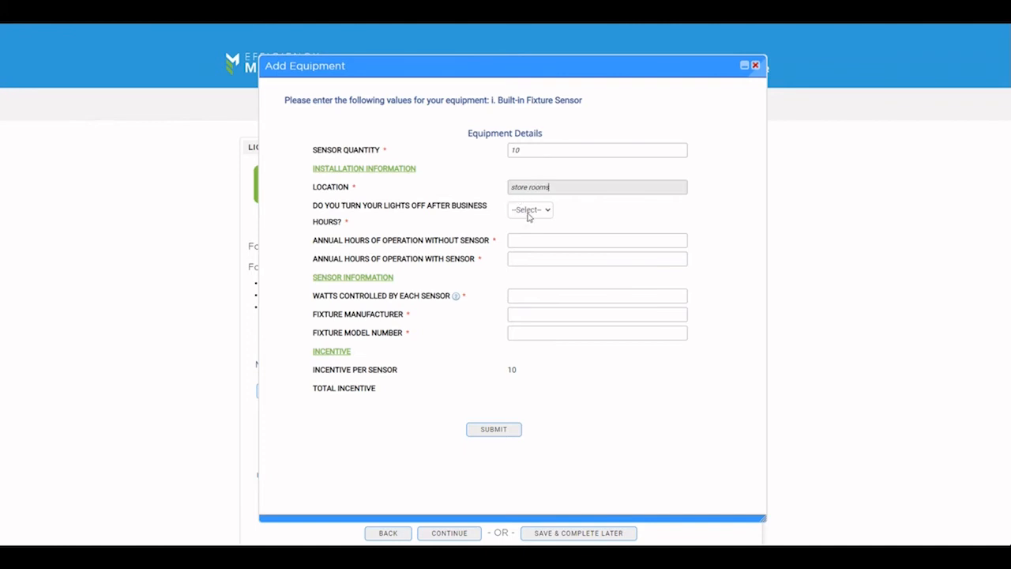
click(541, 209)
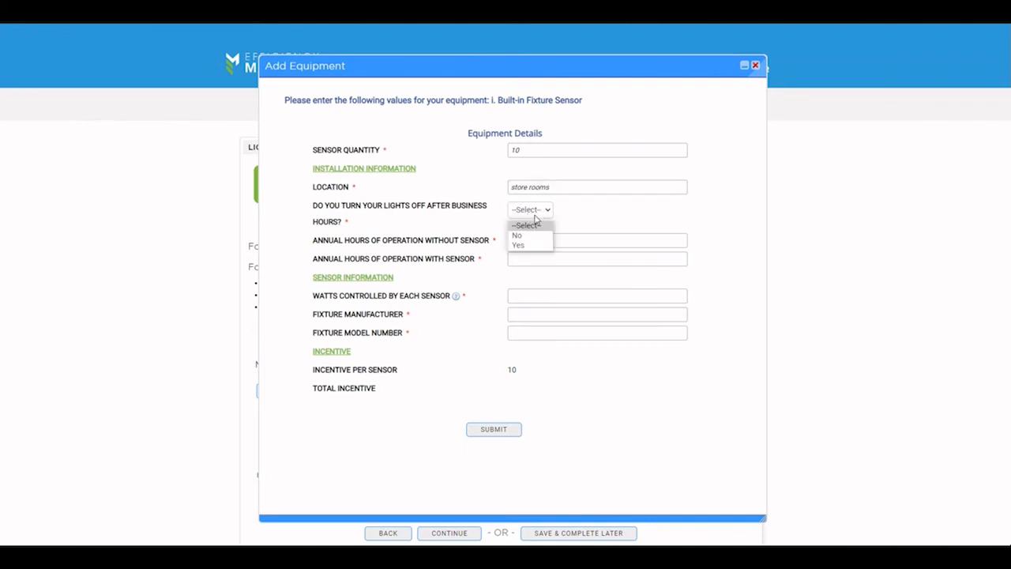
click(518, 246)
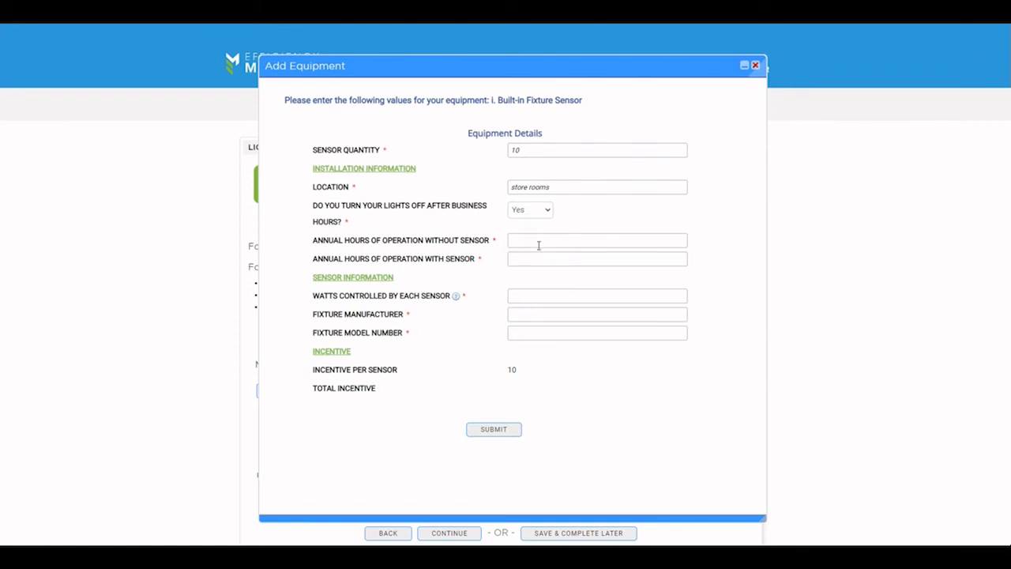
click(538, 242)
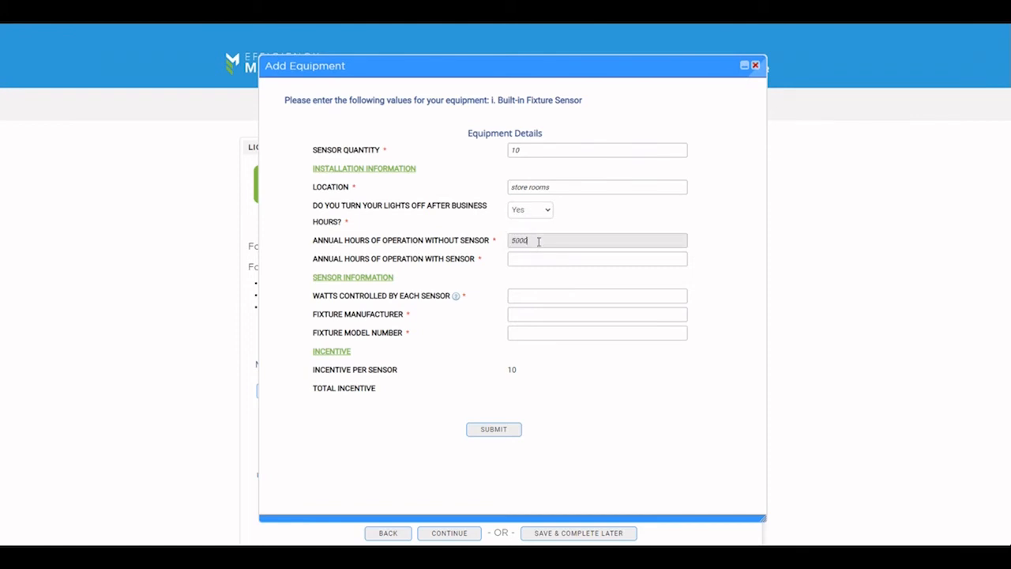
key(Tab)
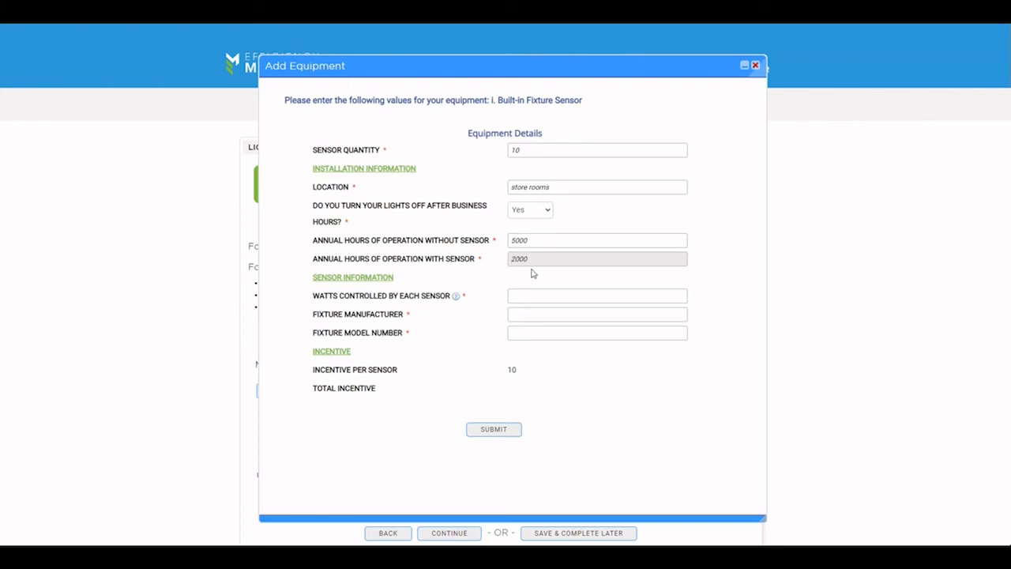
Step: Enter 30 watts per sensor, the manufacturer and model 'test mod', then submit the item
click(564, 297)
scroll(678, 280, down, 1)
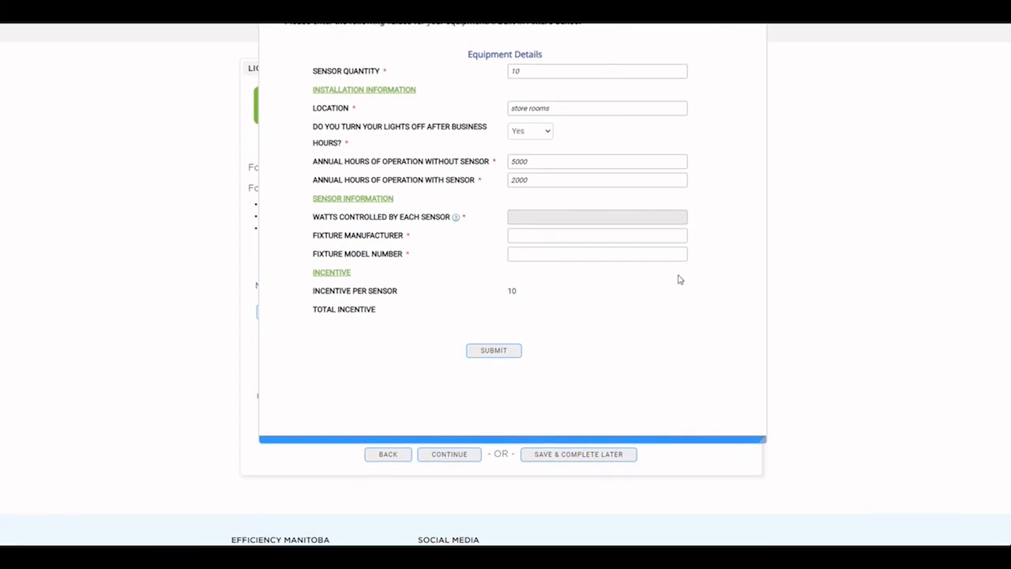
key(Tab)
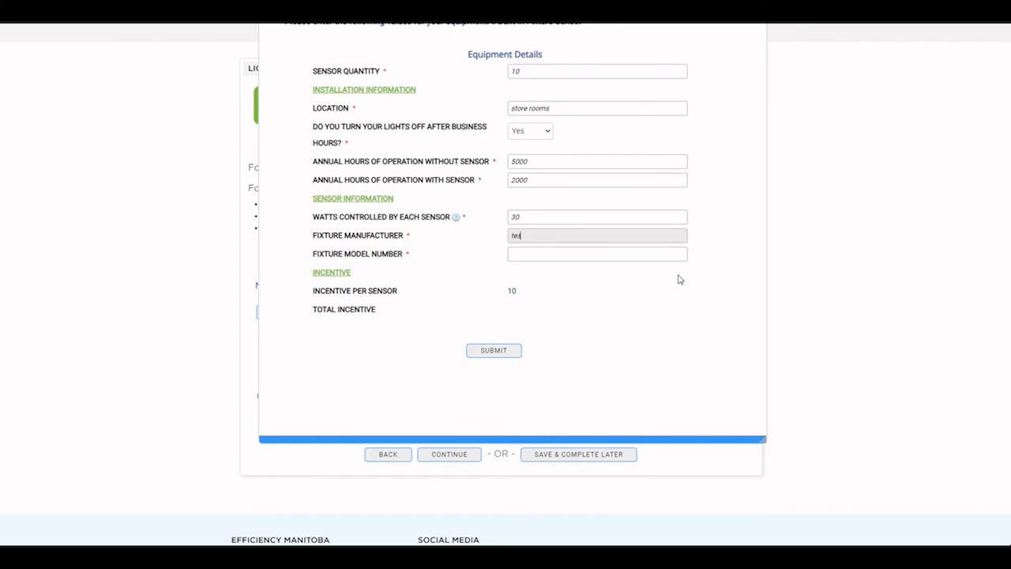
key(Tab)
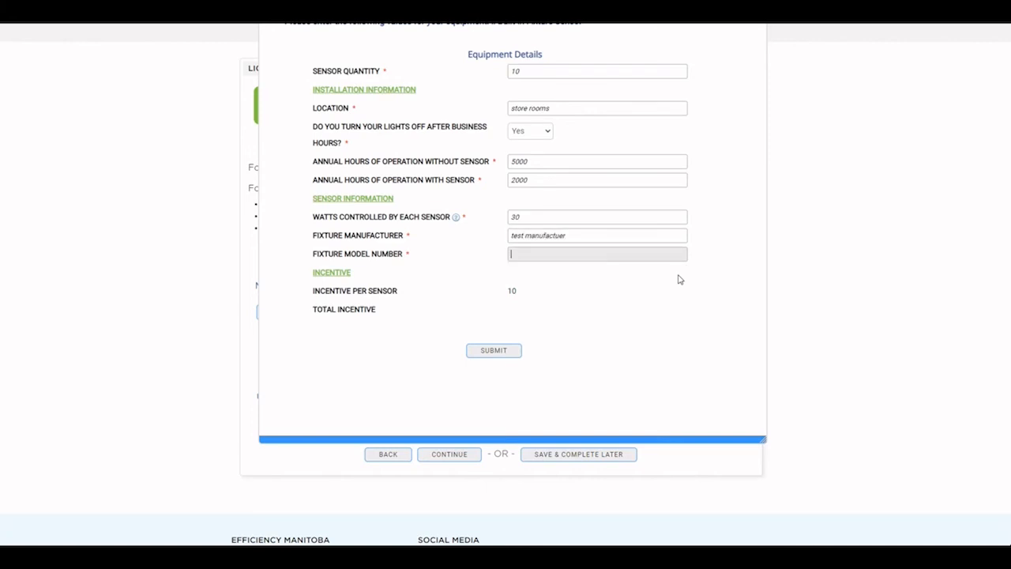
text(test model number)
click(496, 353)
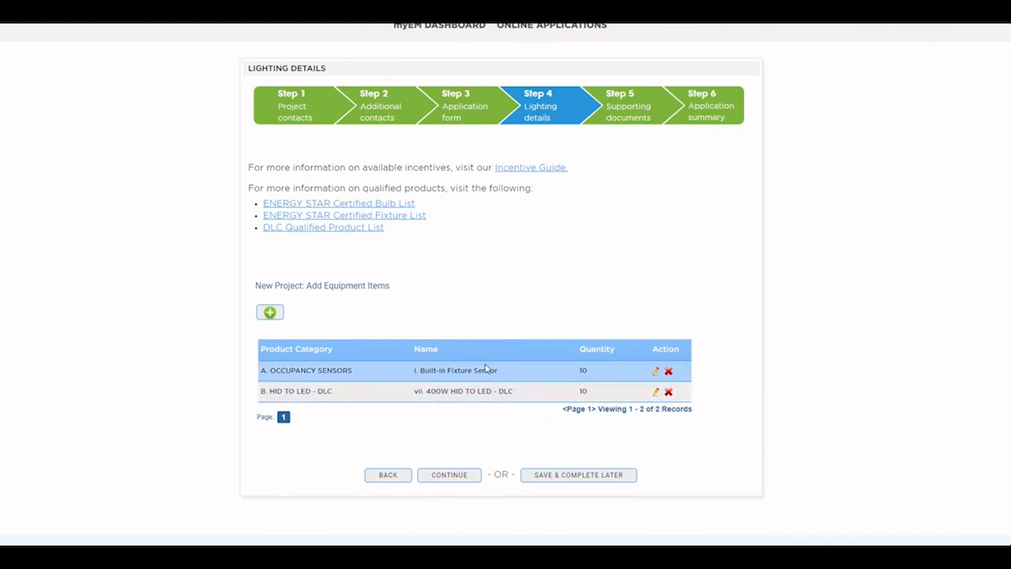
Step: Resubmit the fixture sensor entry unchanged and continue to the Step 5 Supporting docs page
click(656, 371)
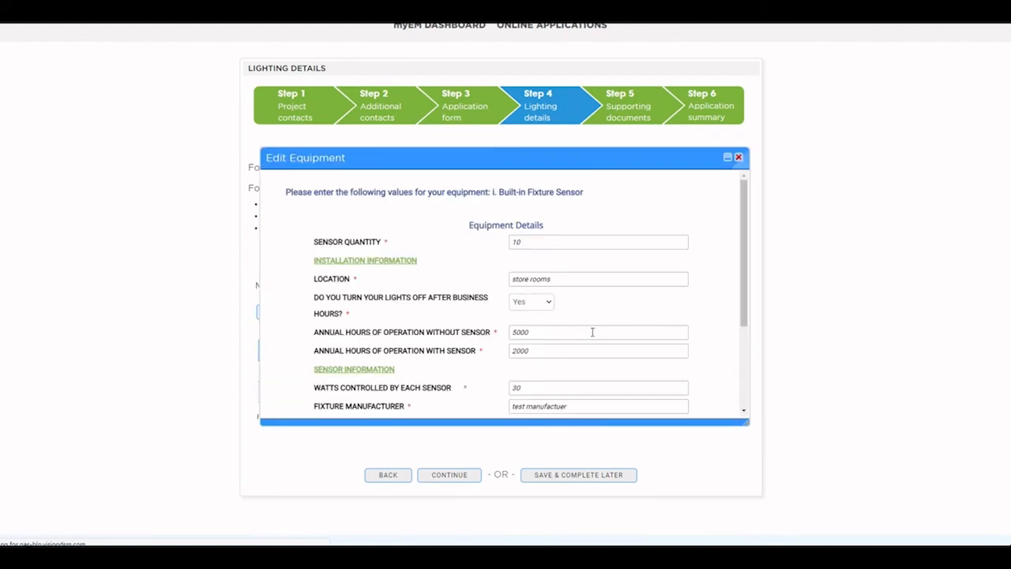
scroll(539, 229, down, 3)
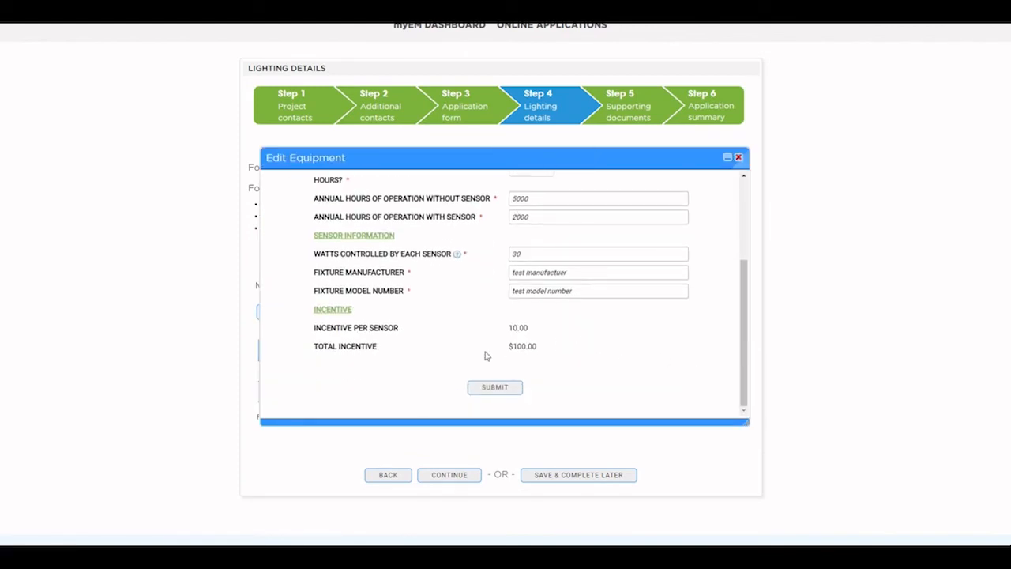
click(509, 387)
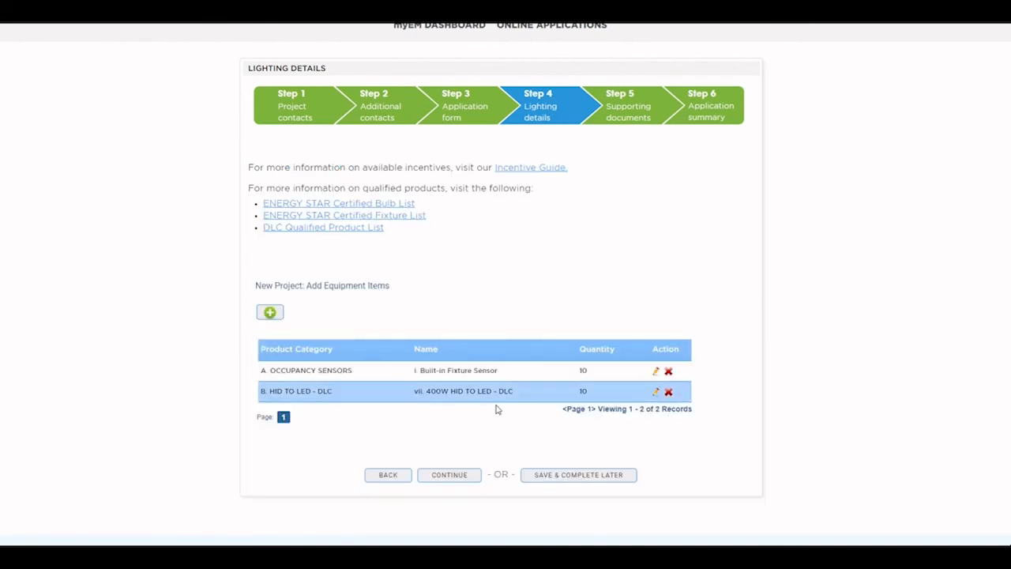
click(457, 477)
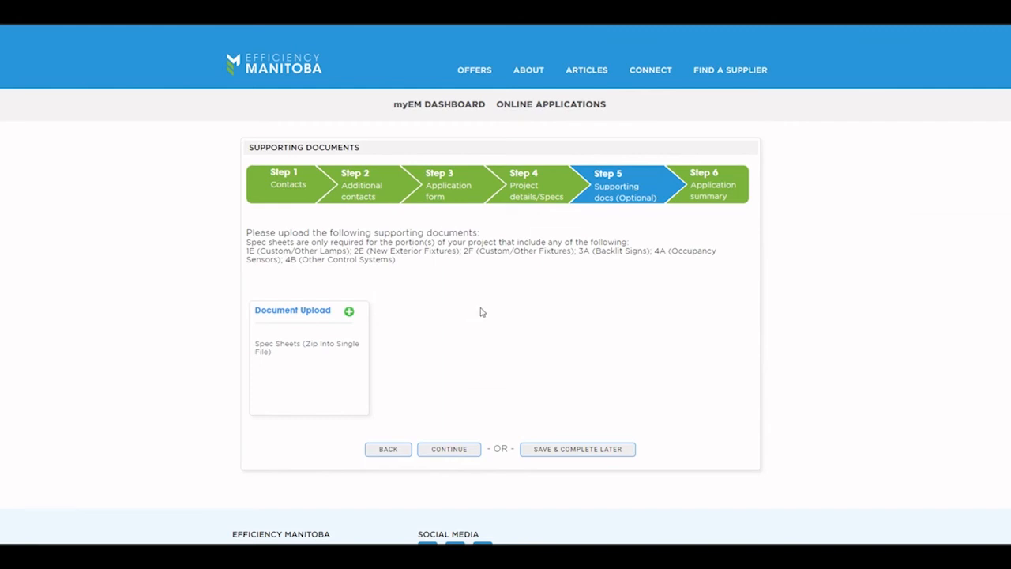
Step: Upload Demo Spec.pdf as the spec sheet and continue to the $2100.00 incentive summary
click(348, 313)
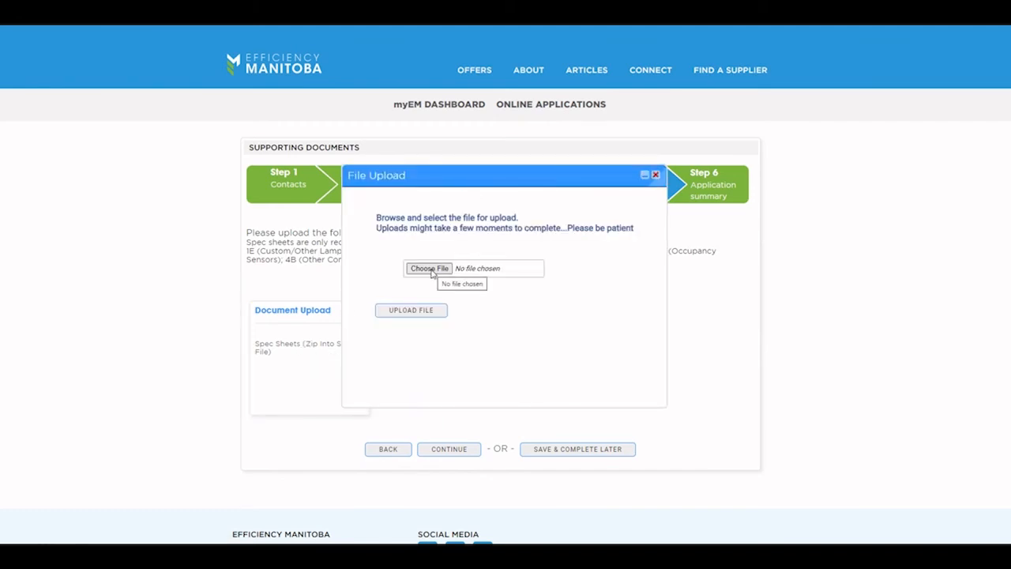
click(432, 270)
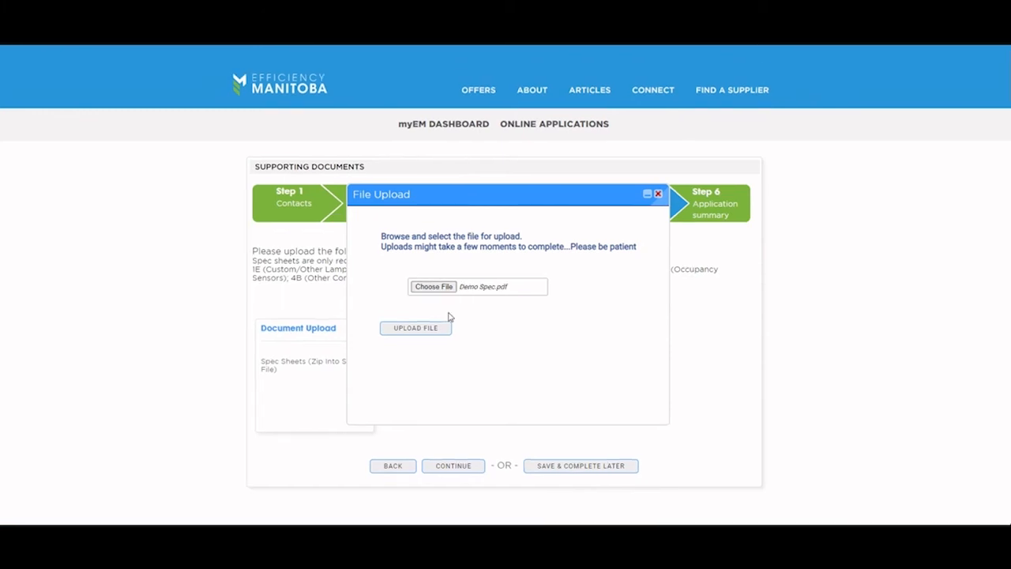
click(430, 328)
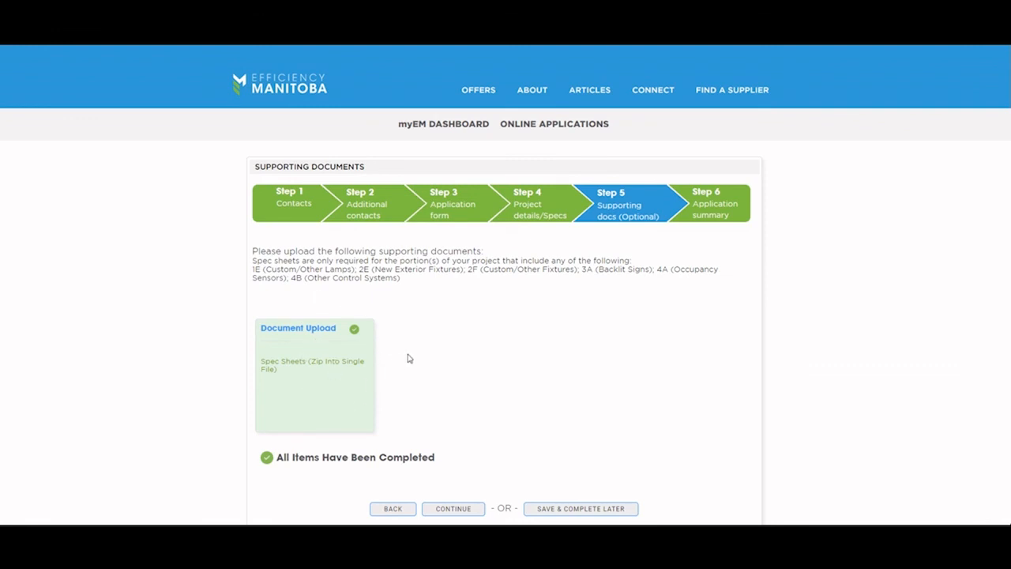
click(459, 509)
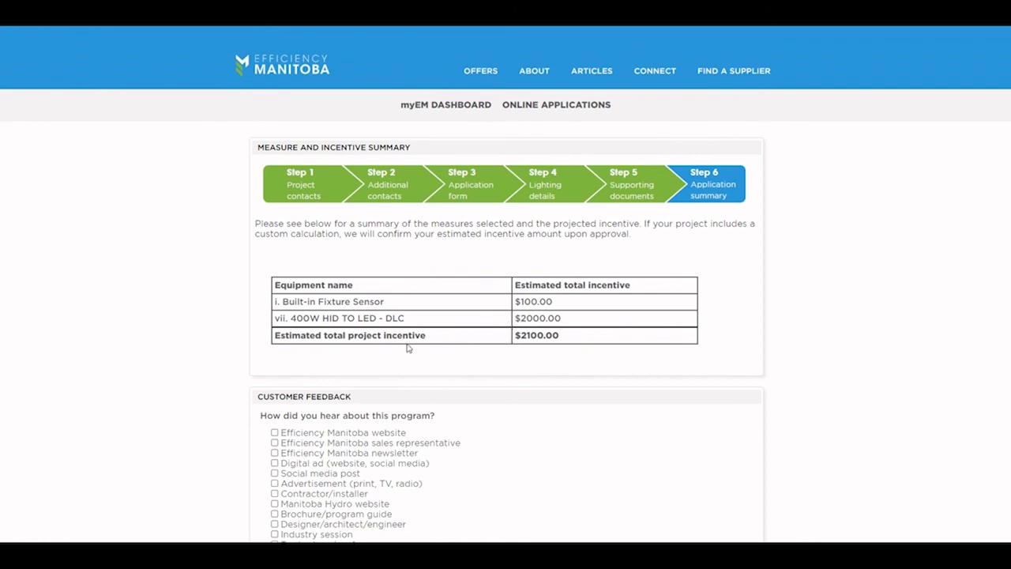
Step: Mark the Efficiency Manitoba website as the referral source and Window/doors and Insulation as planned upgrades
scroll(541, 345, down, 2)
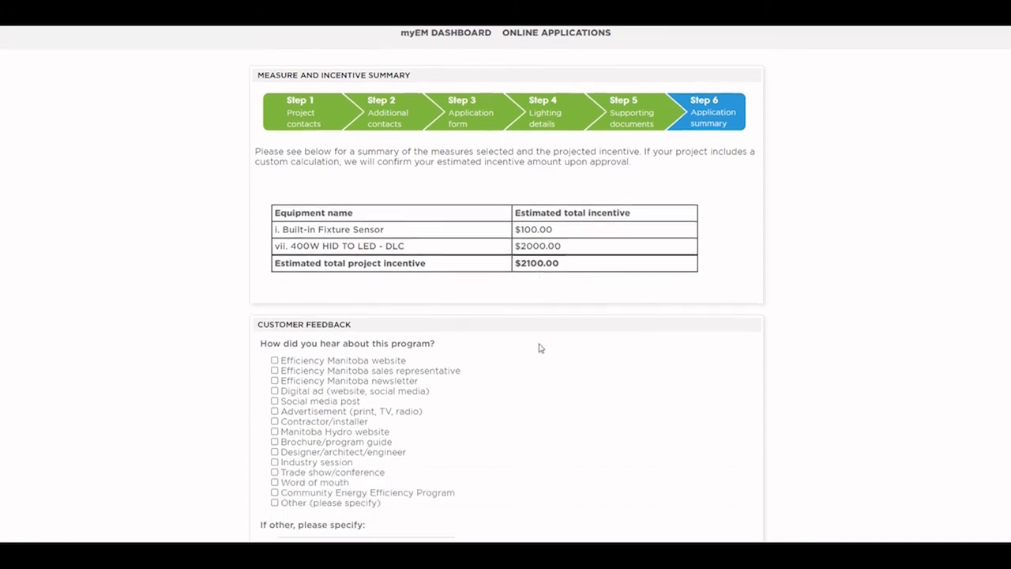
scroll(166, 286, down, 1)
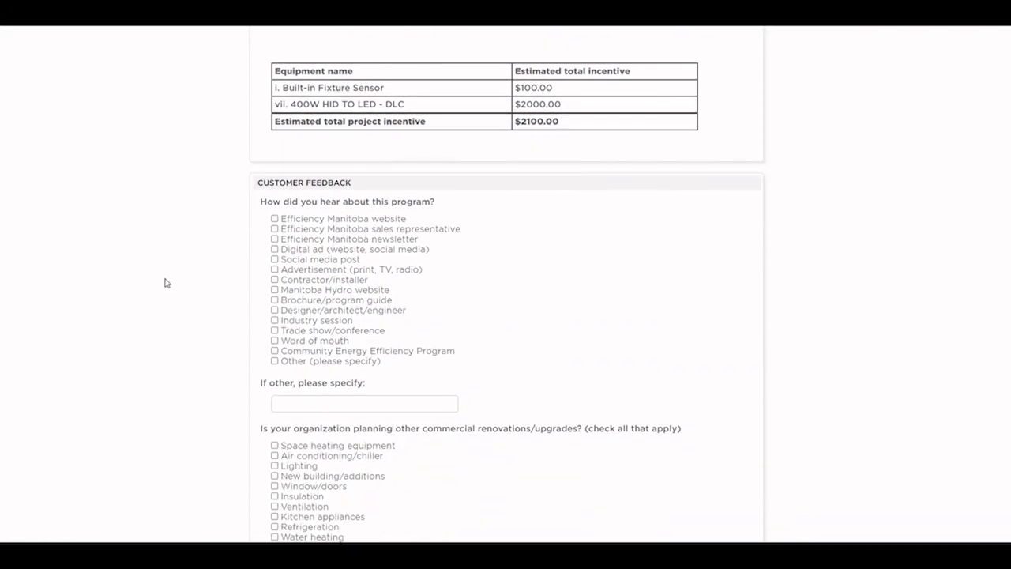
click(274, 219)
scroll(229, 245, down, 3)
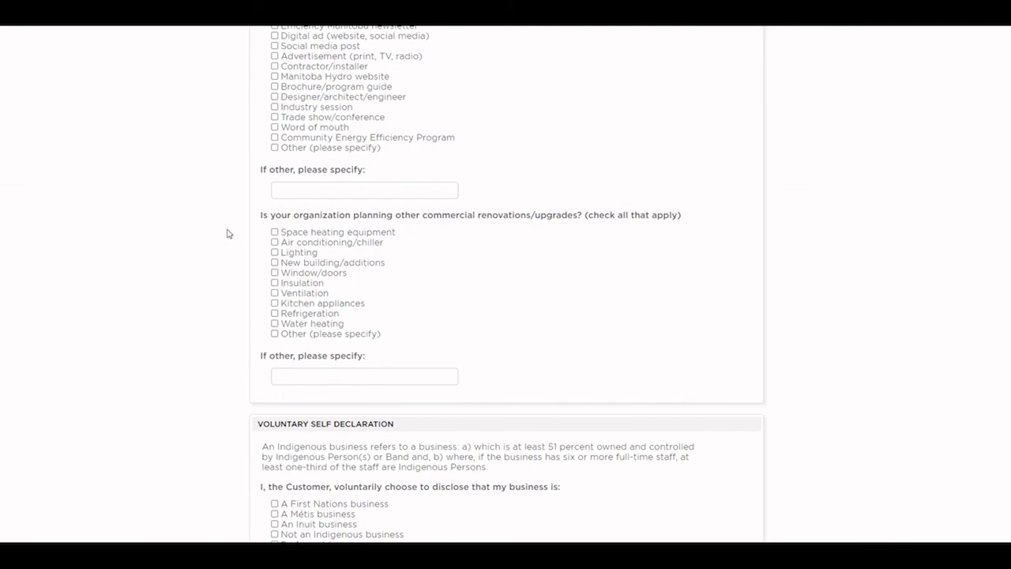
click(275, 273)
click(275, 283)
Step: Accept the Business Lighting Program Terms and Conditions
scroll(287, 316, down, 3)
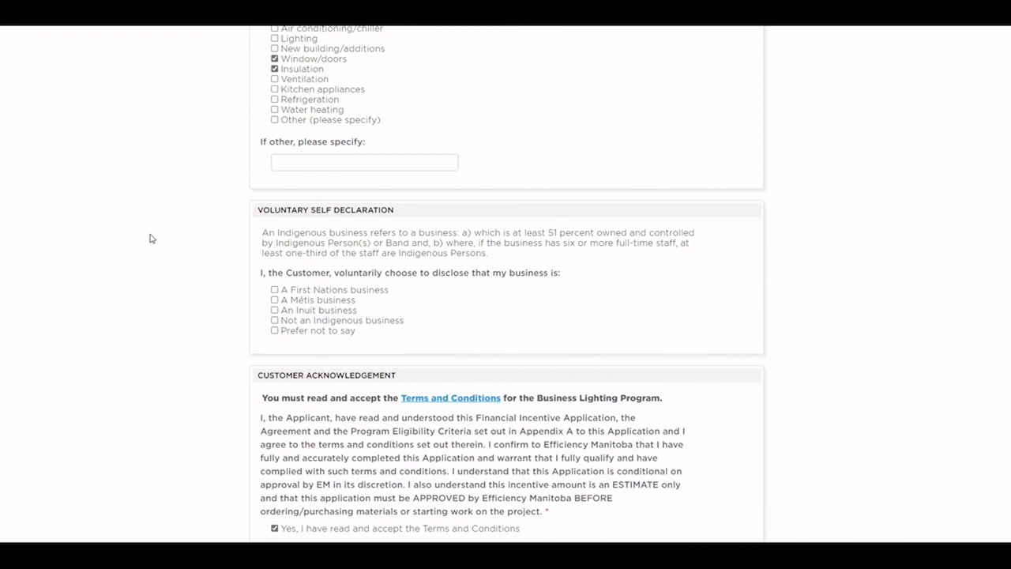
scroll(470, 309, down, 1)
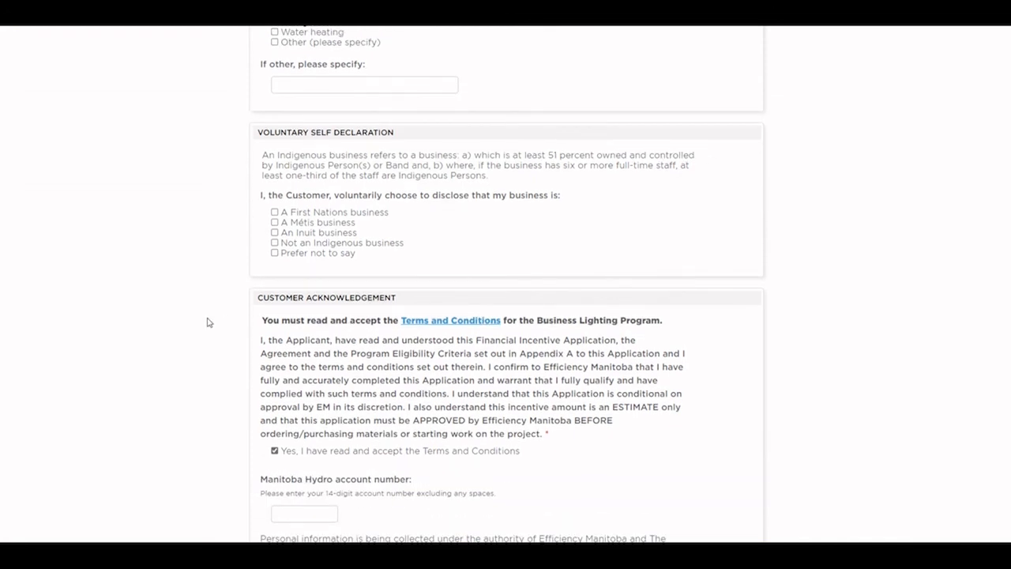
scroll(209, 321, down, 2)
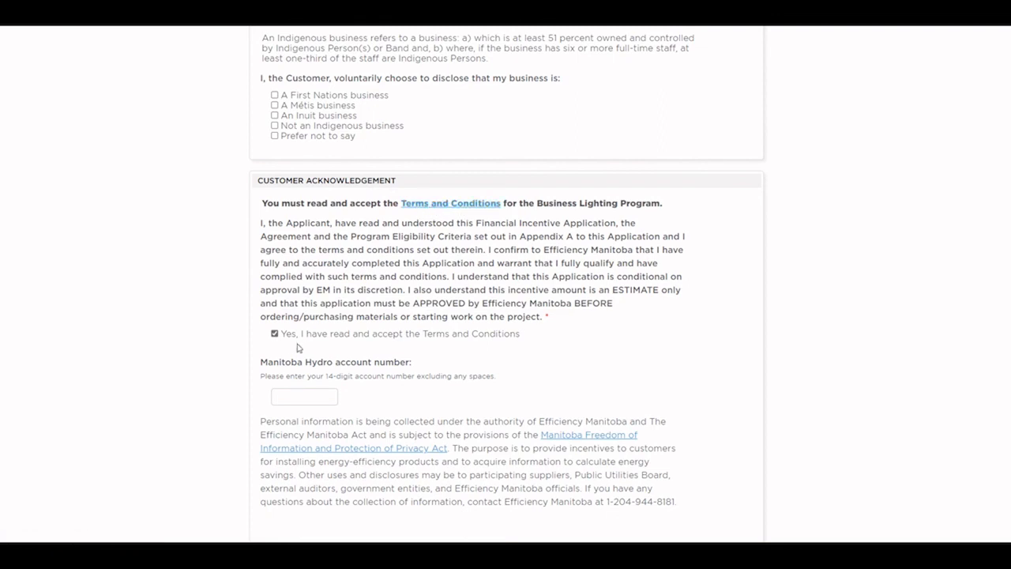
click(275, 334)
click(275, 335)
Step: Enter the customer's Manitoba Hydro account number and complete the application
scroll(463, 336, down, 2)
click(284, 322)
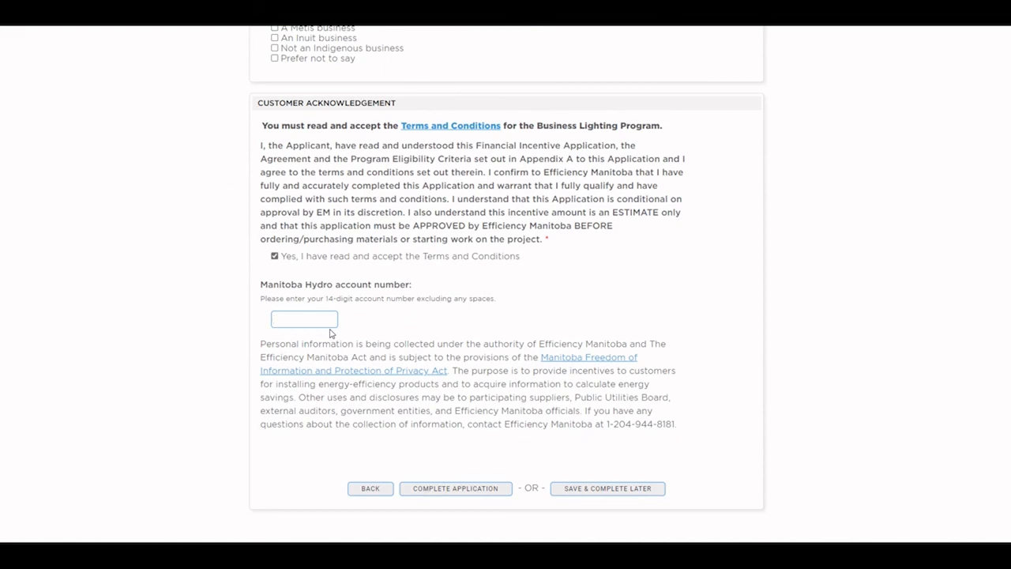
click(460, 491)
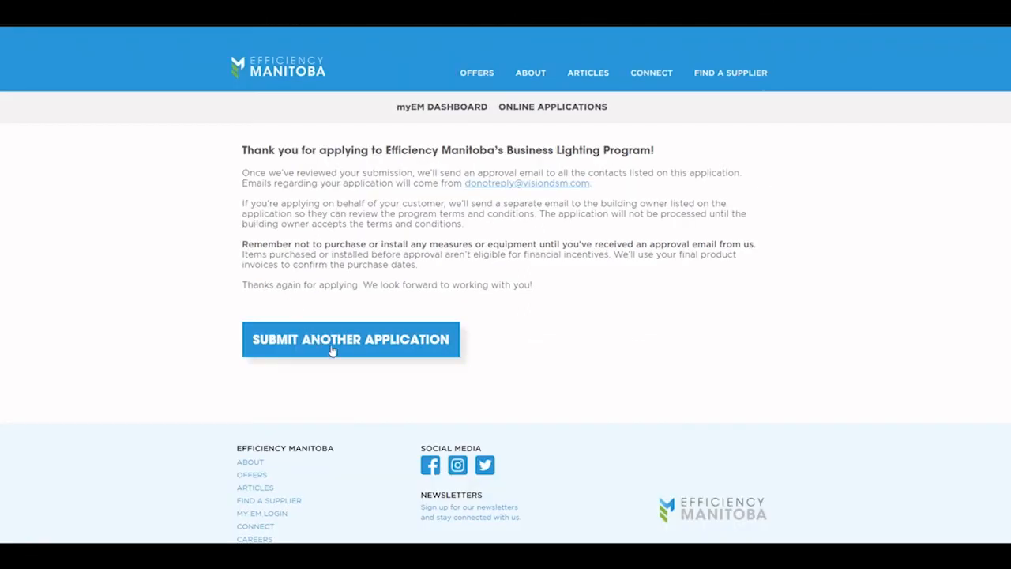
Step: View the Business Lighting Program application from myEM Dashboard's My Applications list, showing Under Review - Admin
click(421, 113)
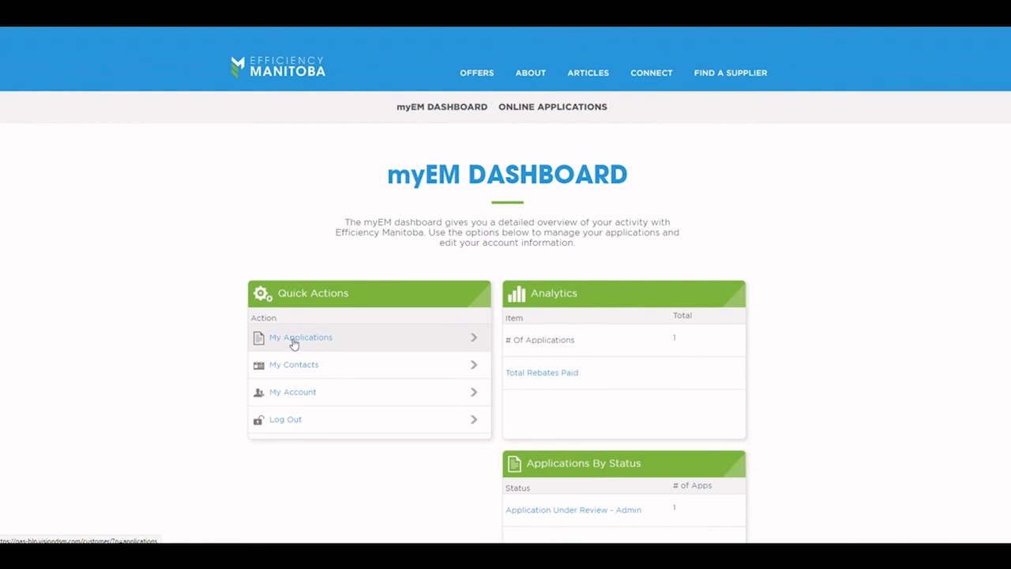
click(296, 340)
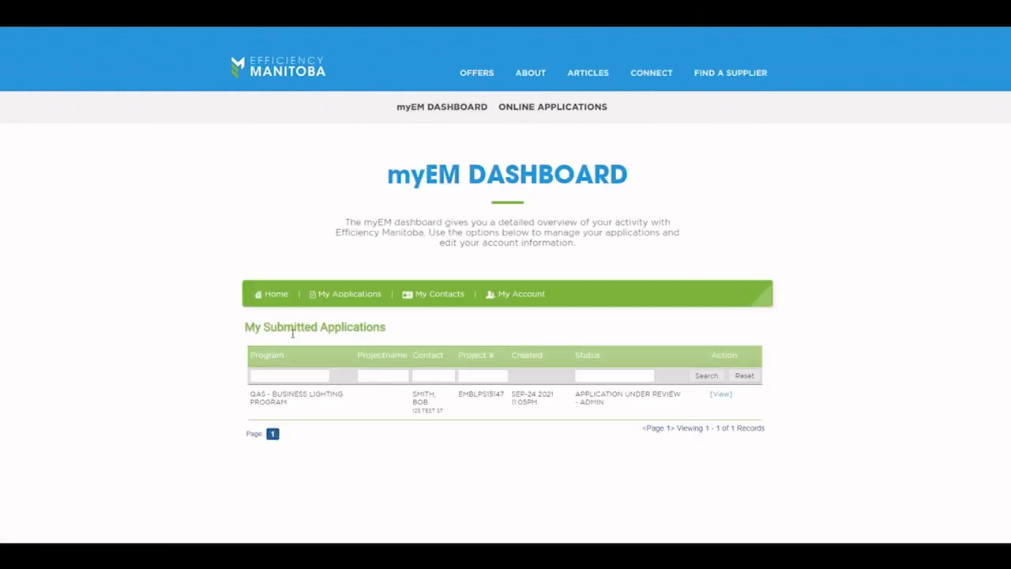
click(723, 400)
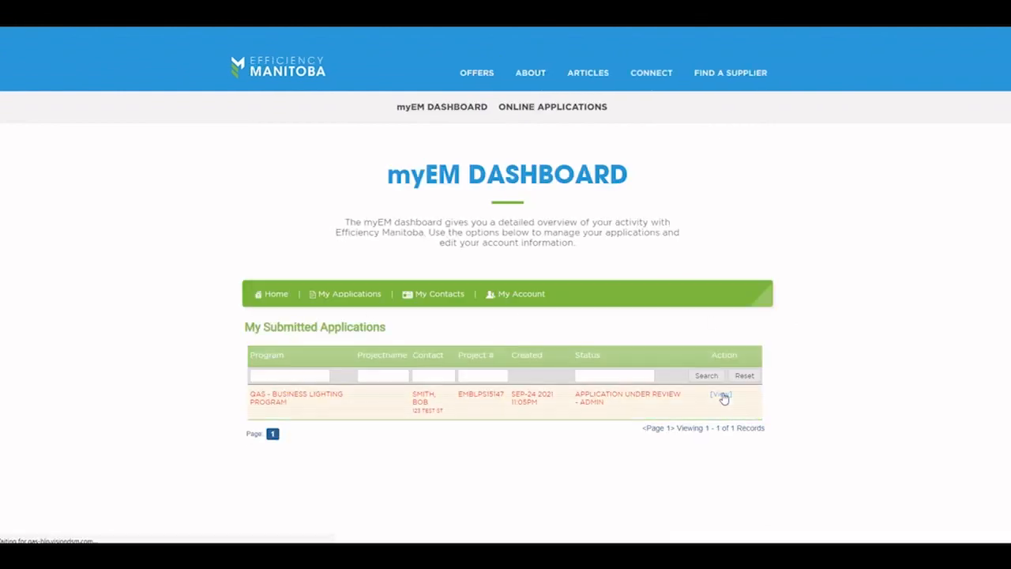